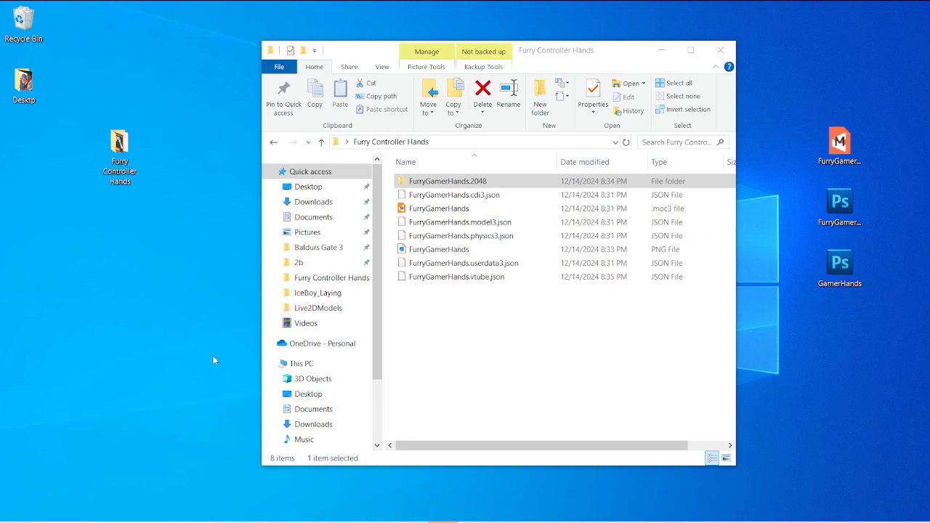
Close the open folder window and cut the Furry Controller Hands folder from the desktop
left_click(720, 52)
left_click_drag(119, 160, 454, 222)
right_click(457, 224)
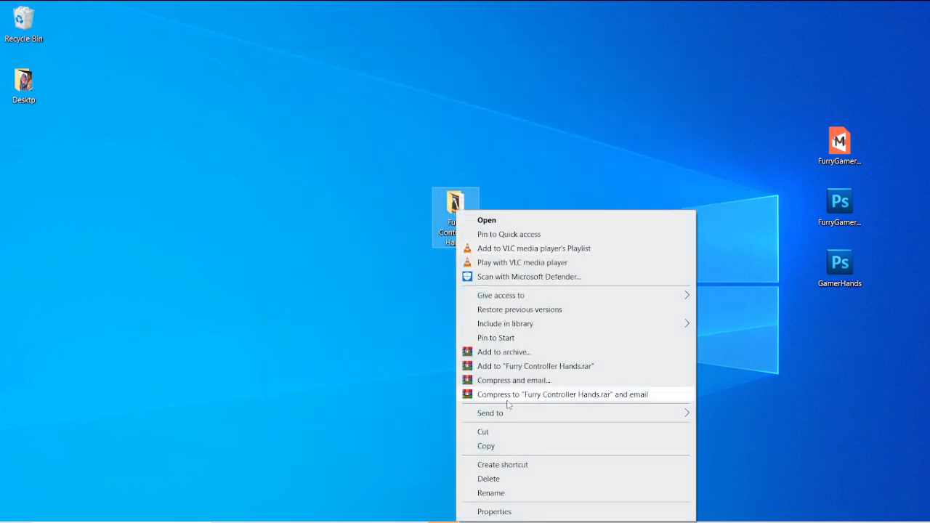
left_click(483, 432)
Open the Live2DModels folder on Storage (D:) under SteamLibrary, steamapps, common, VTube Studio, VTube Studio_Data, StreamingAssets
left_click(292, 520)
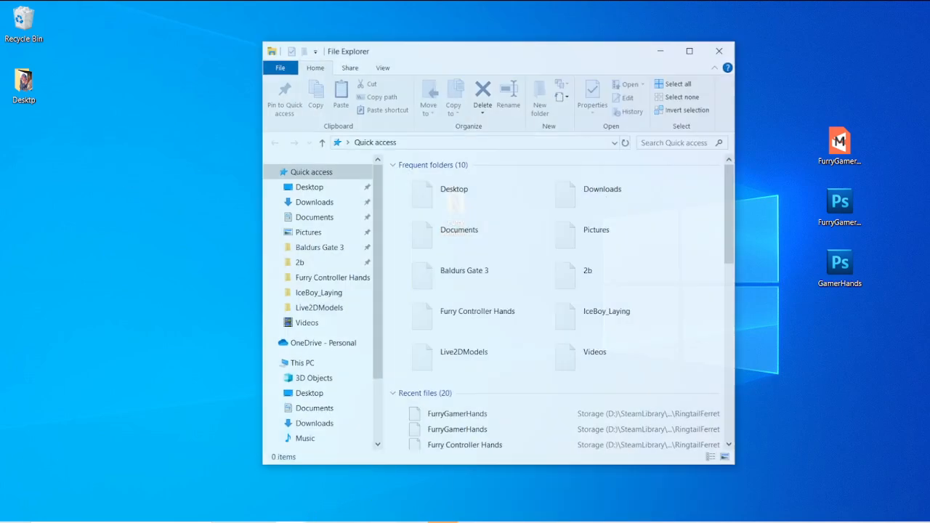
left_click(345, 415)
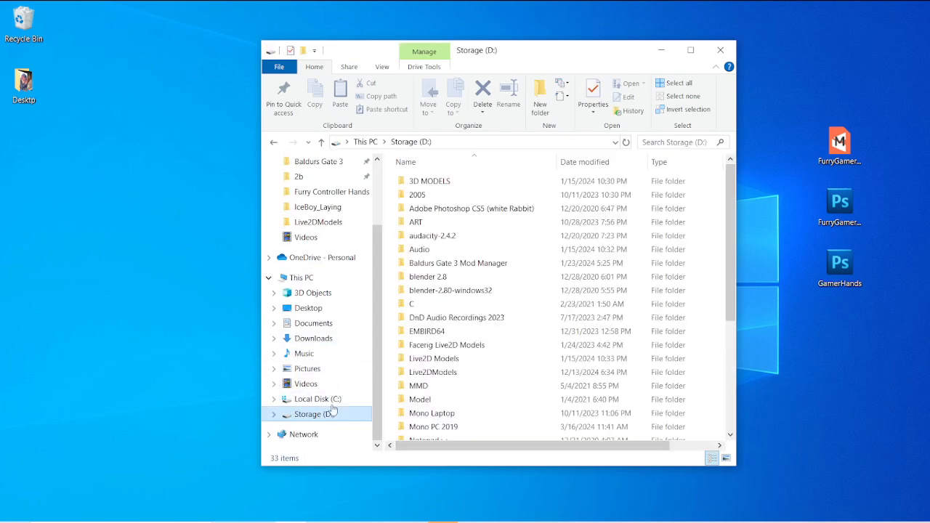
scroll(461, 398, "down", 4)
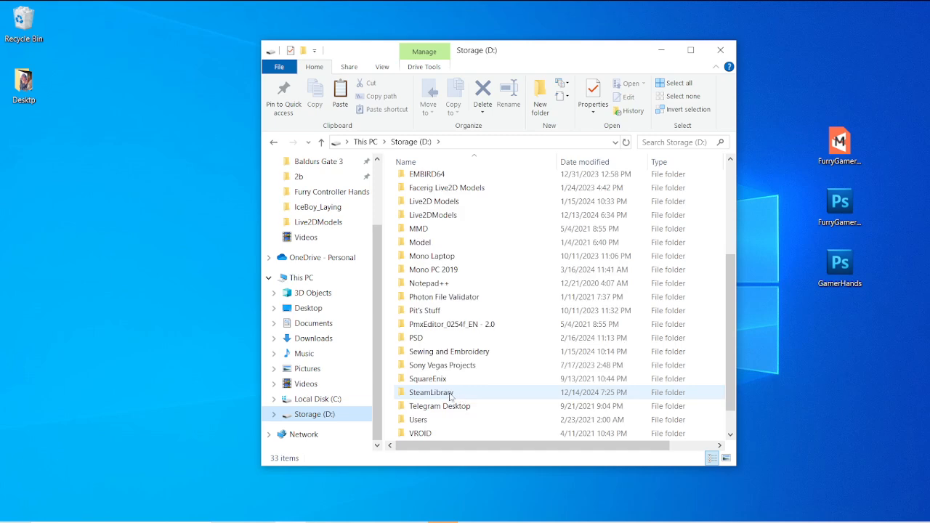
double_click(431, 392)
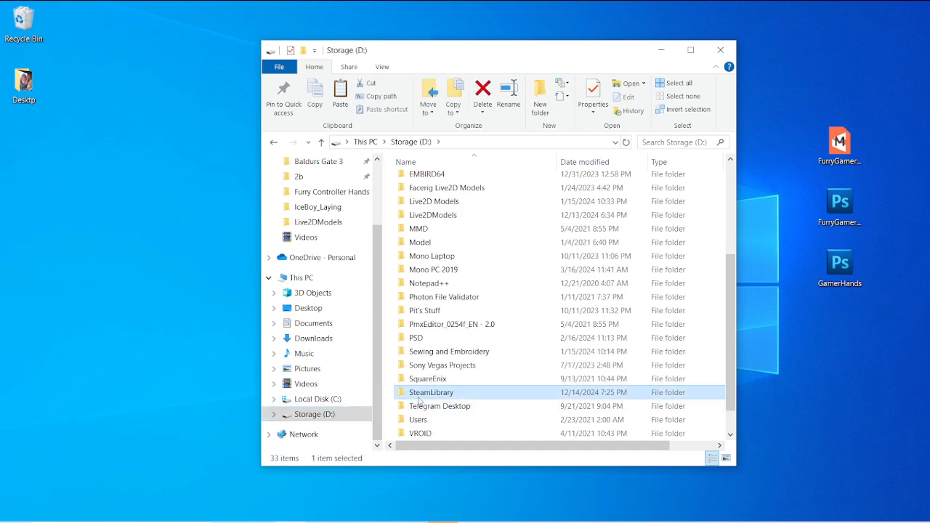
double_click(430, 200)
double_click(427, 183)
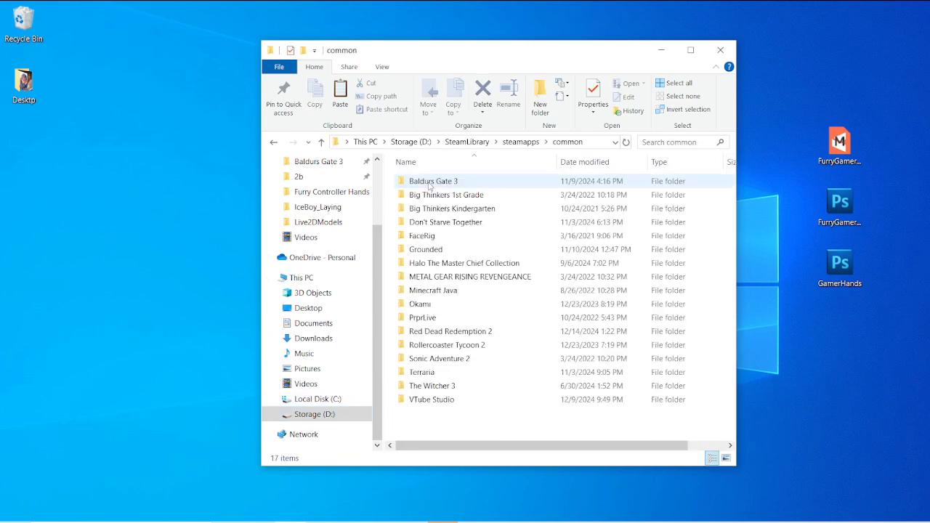
double_click(422, 400)
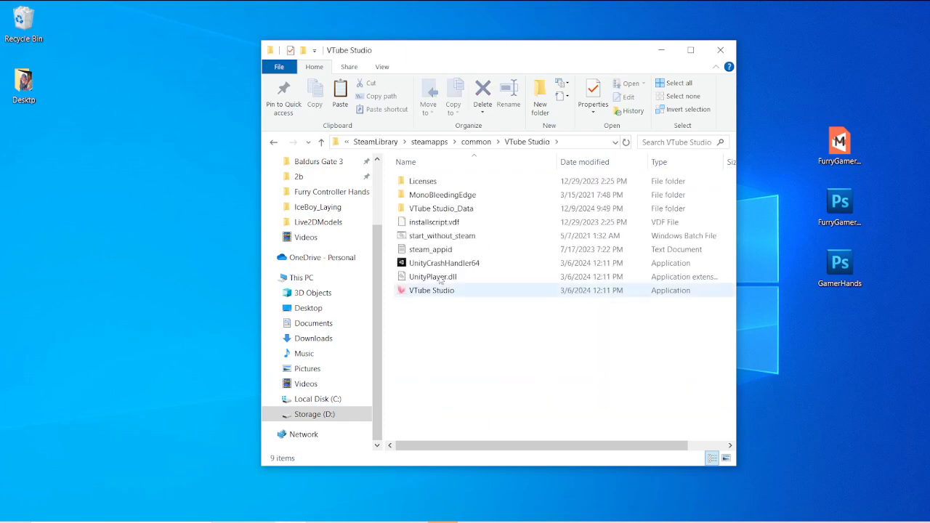
double_click(418, 208)
double_click(425, 236)
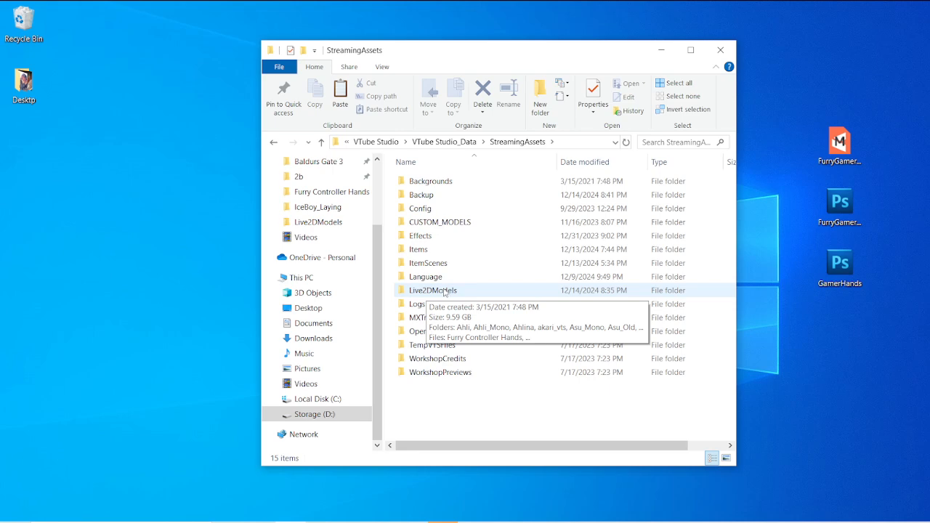
double_click(433, 290)
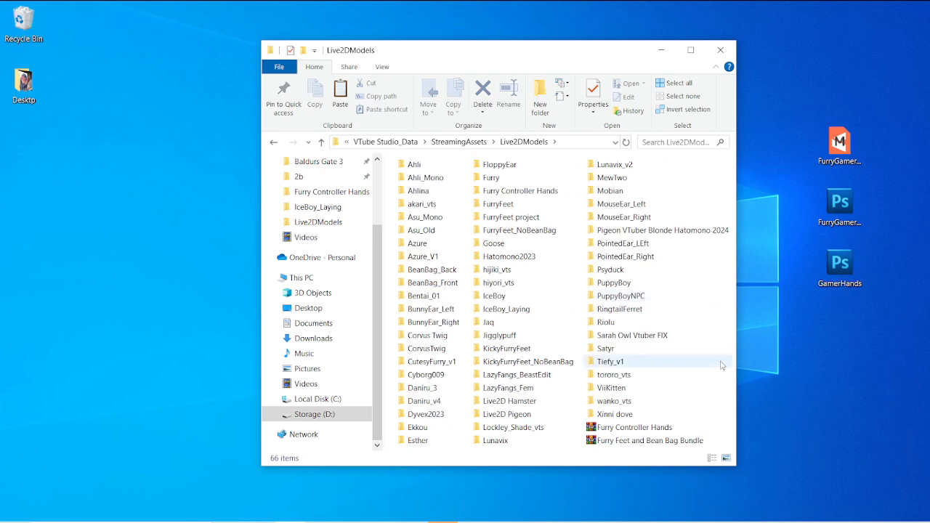
Paste the cut folder into Live2DModels, deciding per file and keeping the versions already in Live2DModels
right_click(733, 211)
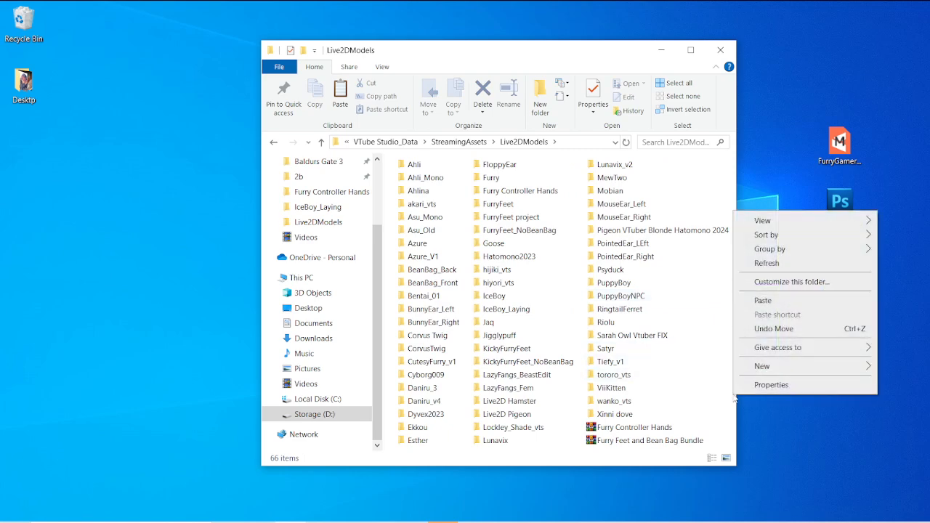
left_click(764, 299)
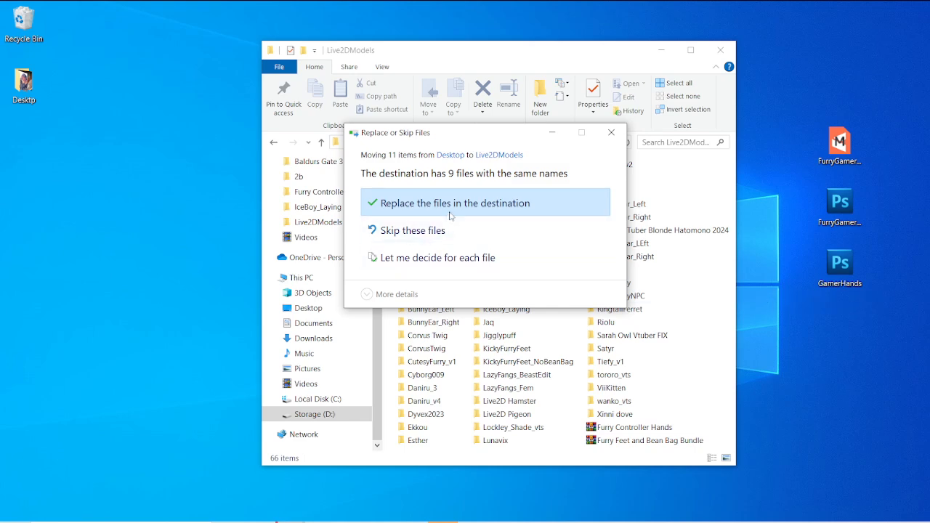
left_click(430, 256)
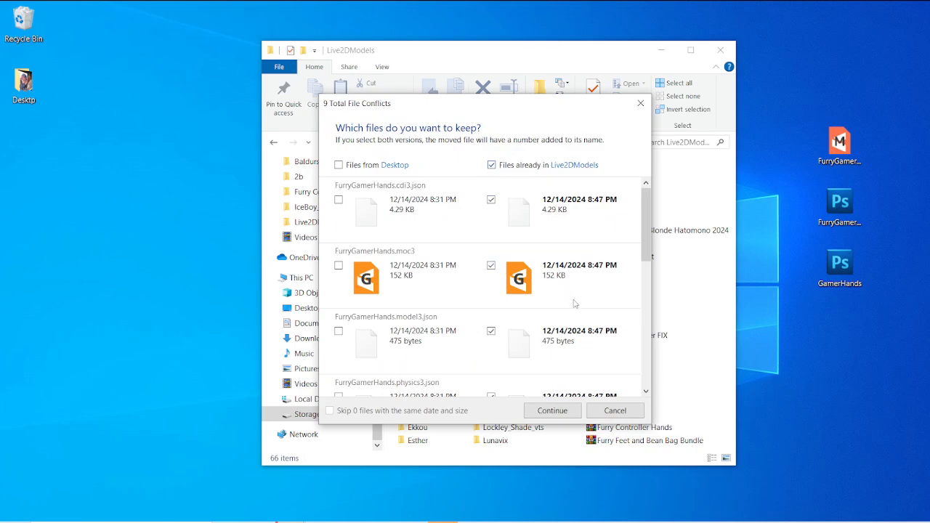
left_click_drag(645, 234, 646, 365)
left_click(552, 411)
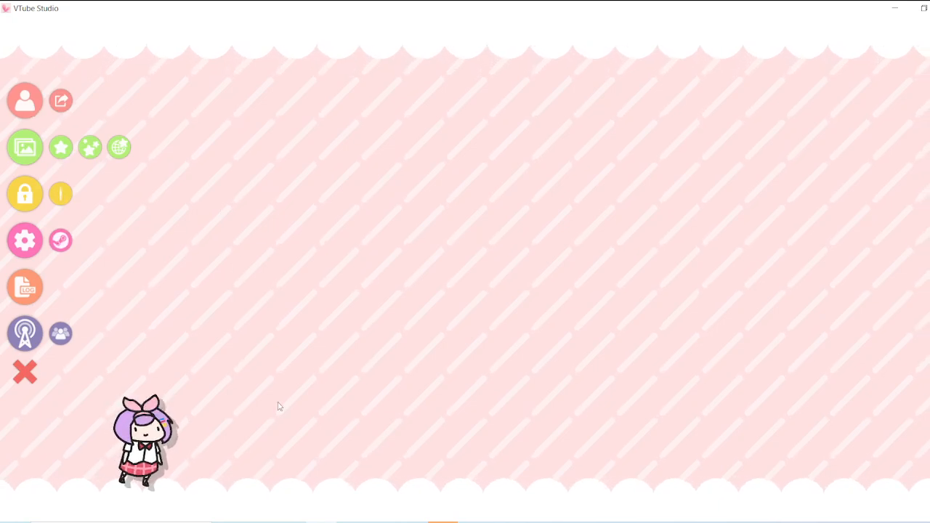
Switch to VTube Studio and load the FurryGamerHands model from the model list
left_click_drag(853, 436, 318, 441)
scroll(556, 429, "down", 10)
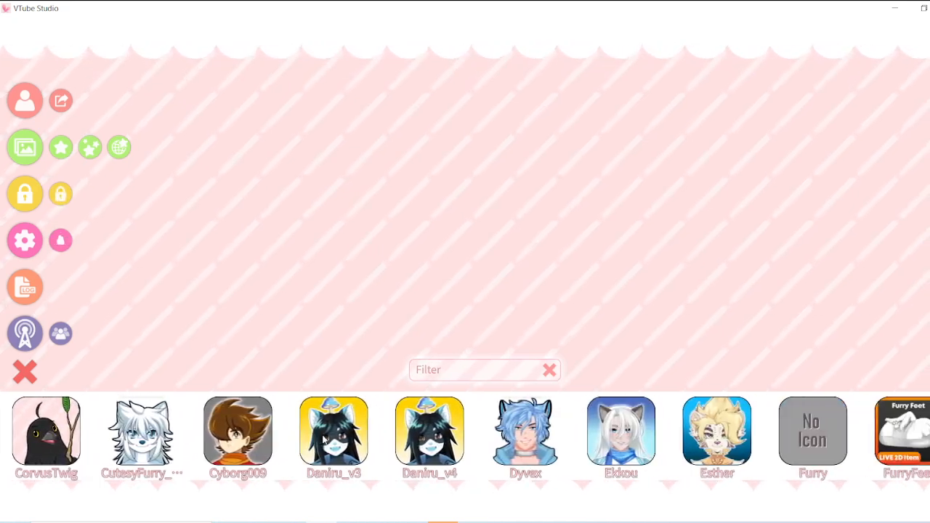
scroll(619, 430, "down", 3)
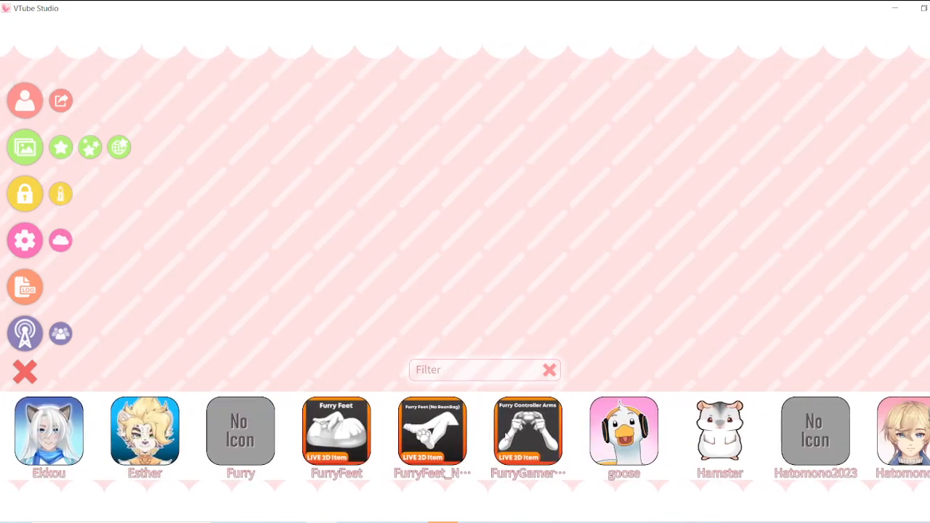
left_click(513, 434)
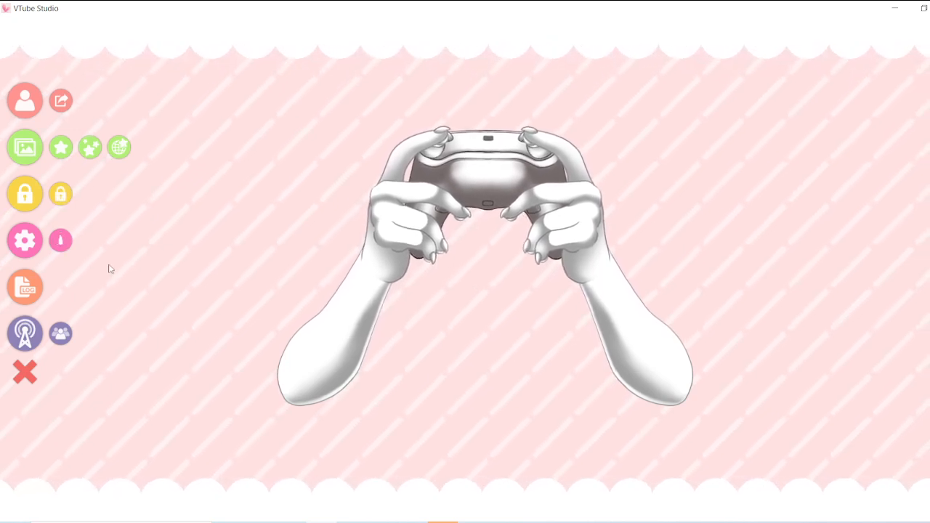
Look through VTube Studio's general configuration and camera settings
left_click(32, 243)
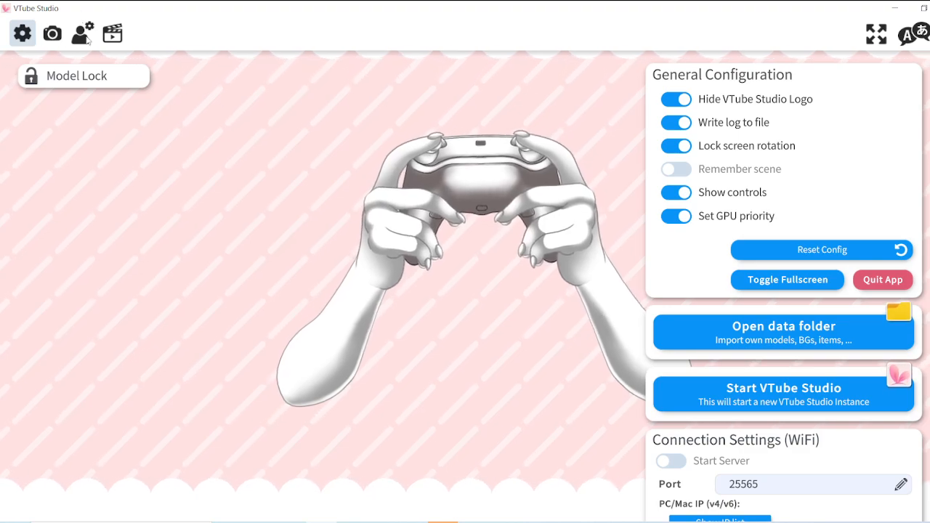
scroll(701, 293, "down", 15)
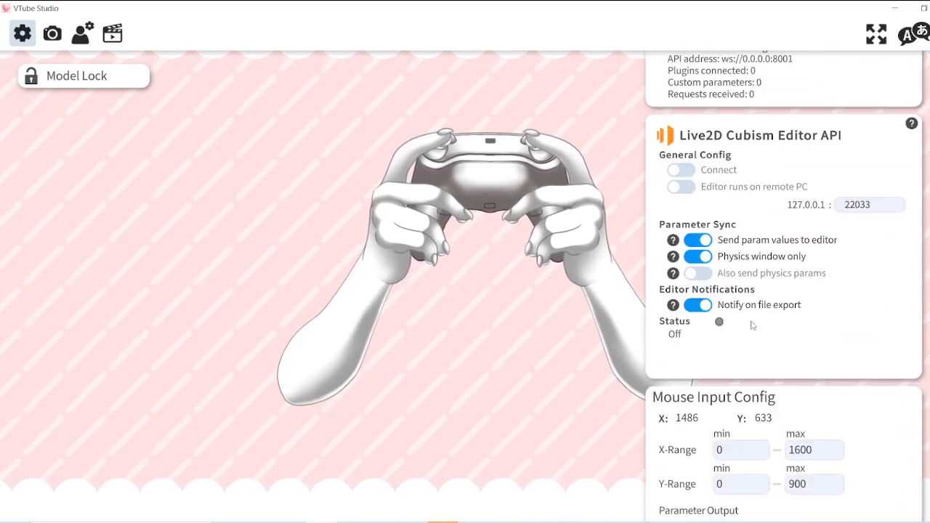
left_click(51, 33)
scroll(792, 245, "down", 10)
scroll(785, 296, "down", 12)
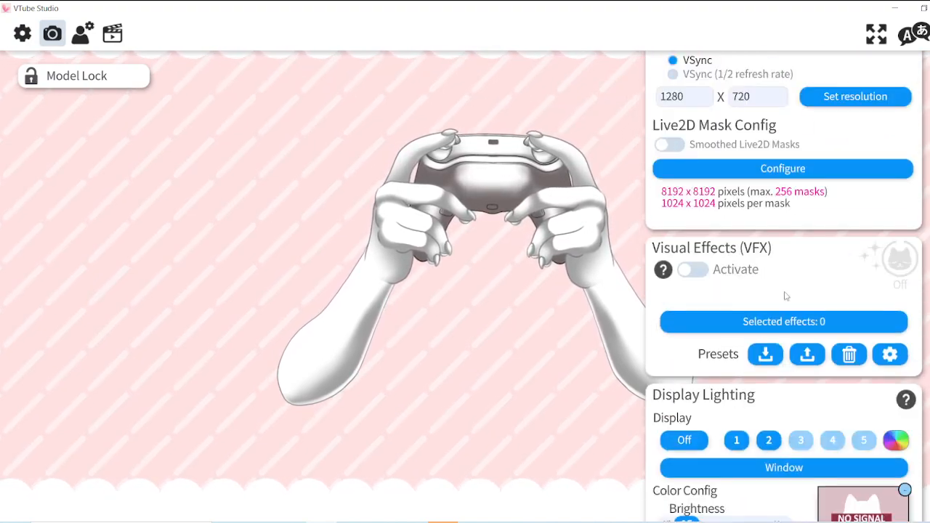
Collapse the Body Rotation X, Y, Z and Auto Breath parameters in the model settings
left_click(82, 35)
scroll(790, 296, "down", 1)
scroll(790, 297, "up", 1)
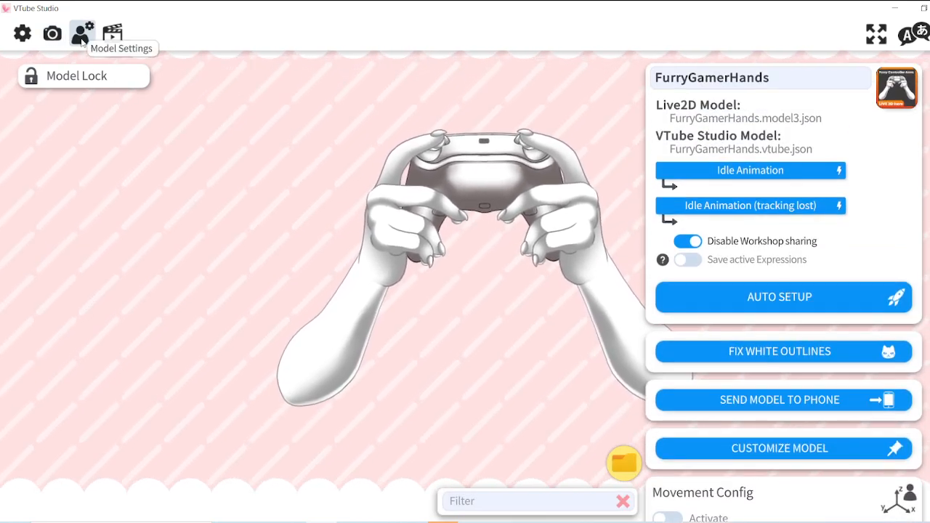
scroll(803, 260, "down", 10)
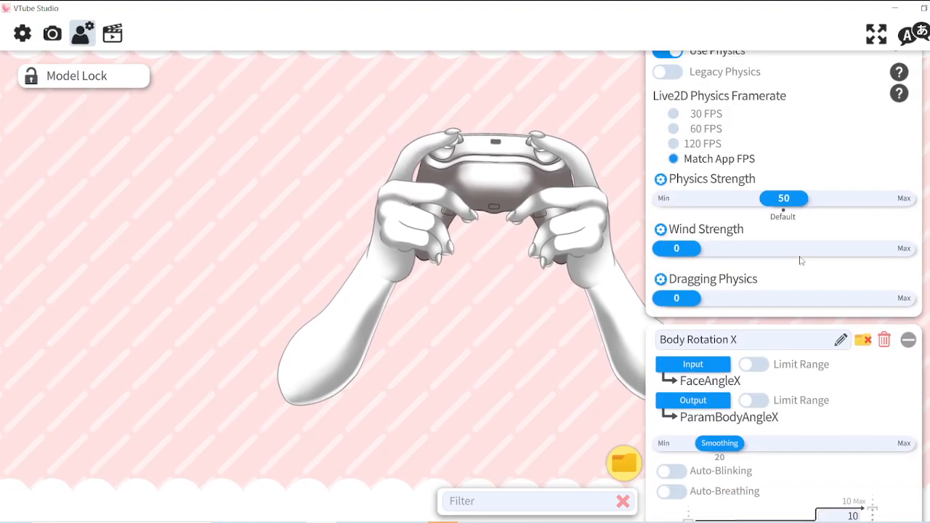
left_click(909, 198)
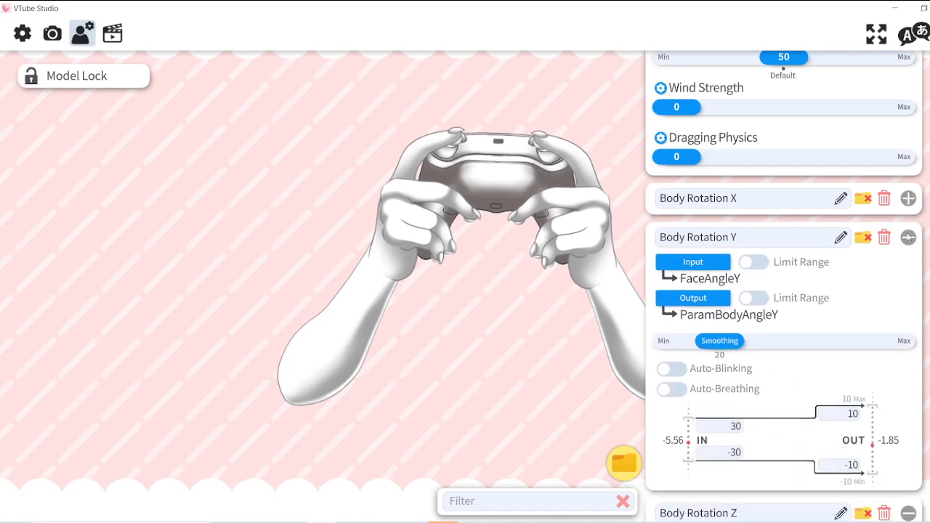
left_click(909, 237)
left_click(908, 276)
left_click(908, 295)
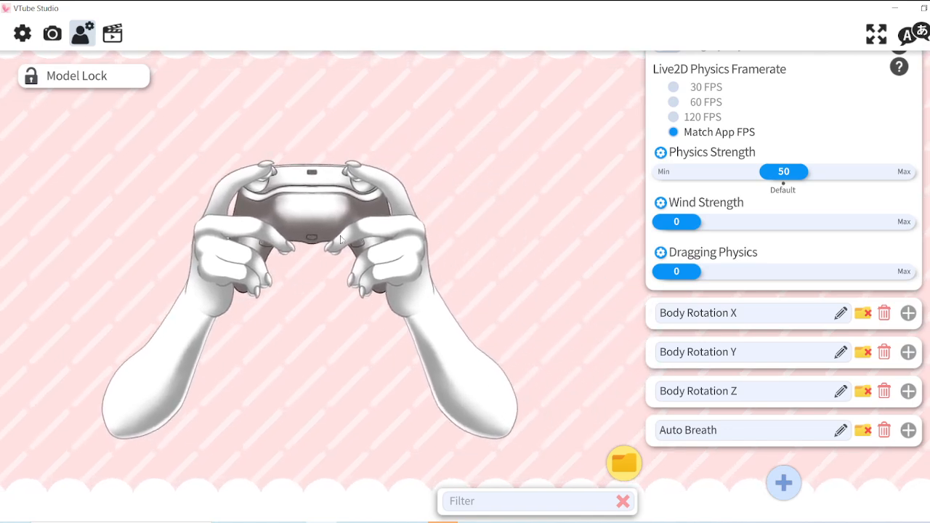
Add a new VTube Studio parameter to the model and choose Brows as its face tracking input
left_click(783, 482)
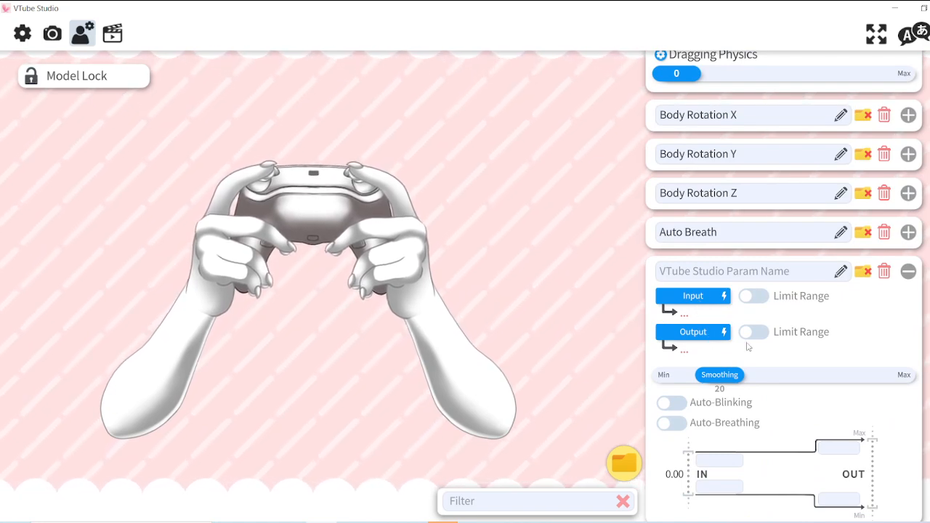
left_click(693, 297)
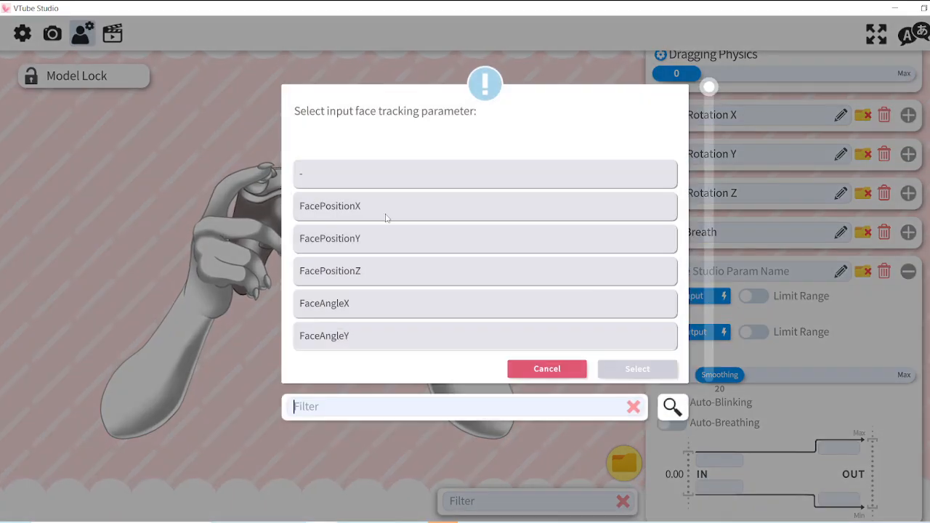
scroll(348, 207, "down", 3)
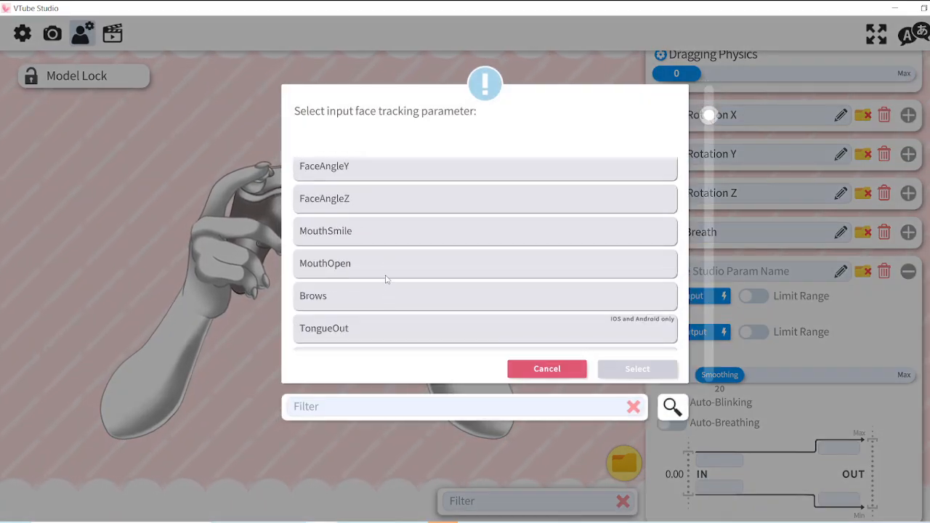
scroll(375, 277, "down", 1)
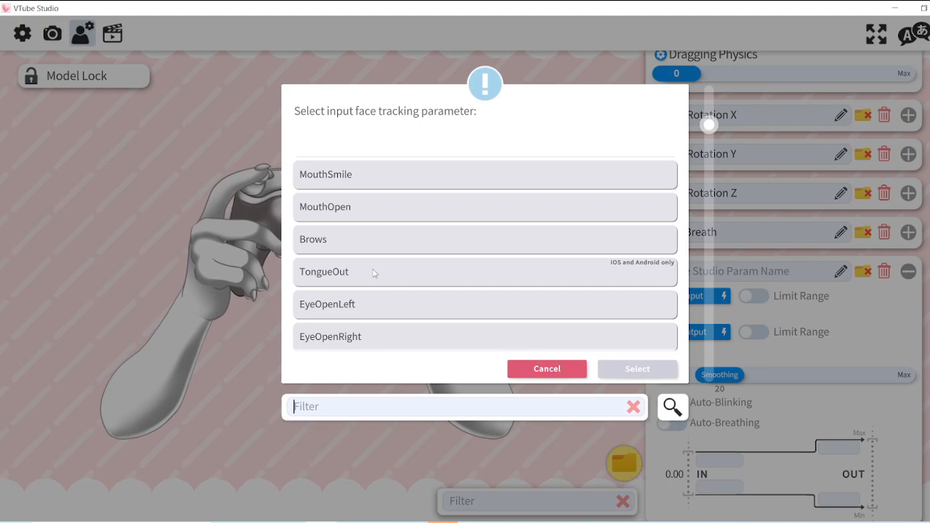
left_click(363, 240)
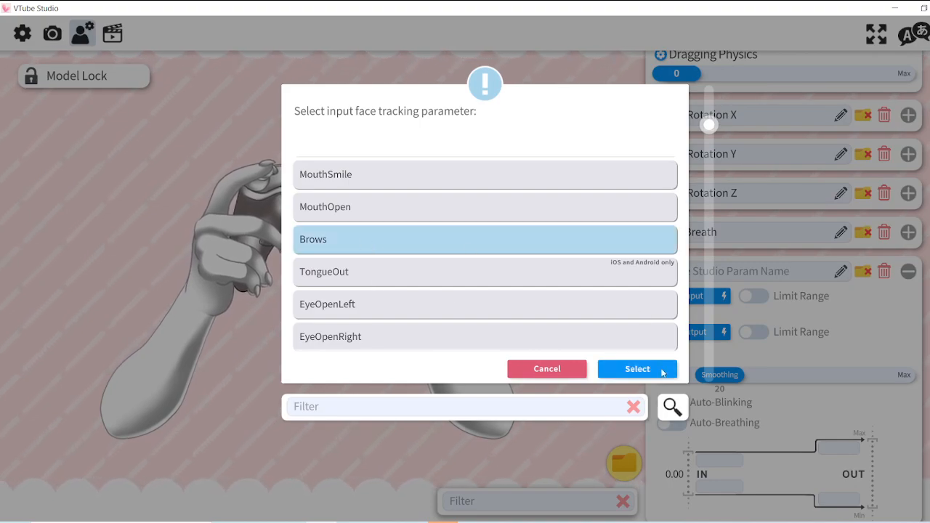
left_click(637, 370)
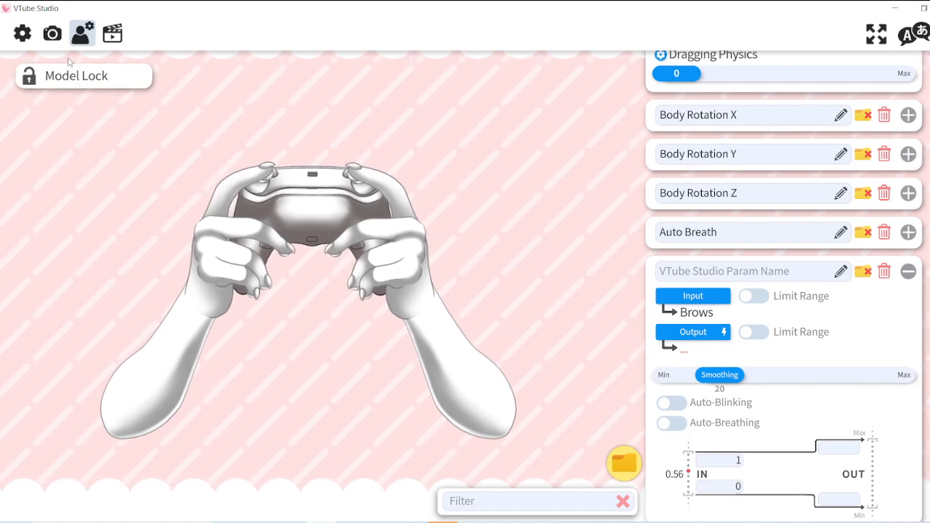
Check the webcam tracking preview in the camera settings and return to the model settings
left_click(52, 34)
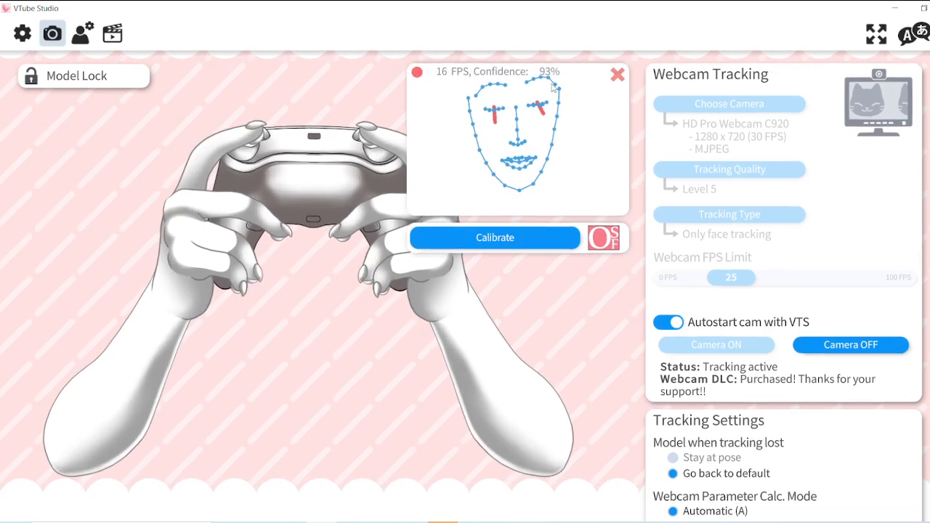
left_click(82, 33)
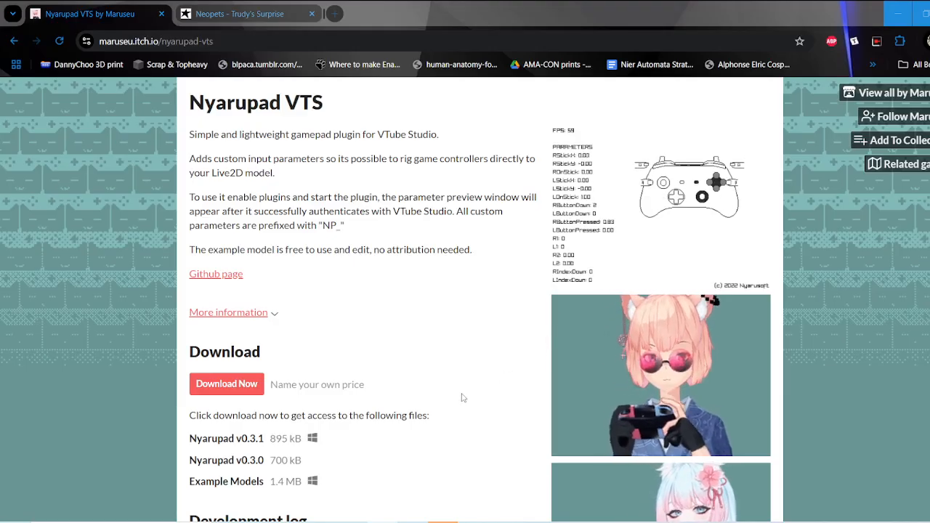
Review the description, downloads and example images on the Nyarupad VTS plugin page in the browser
mouse_move(185, 146)
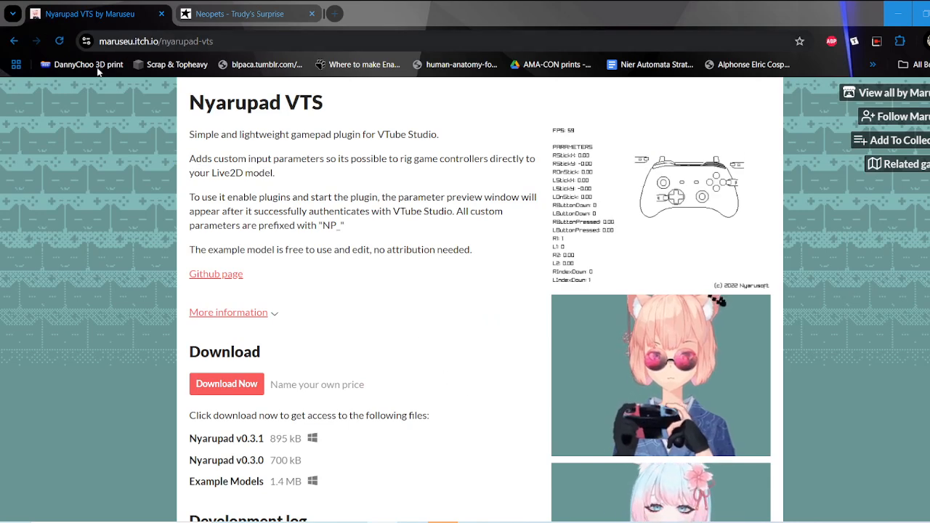
scroll(443, 371, "down", 3)
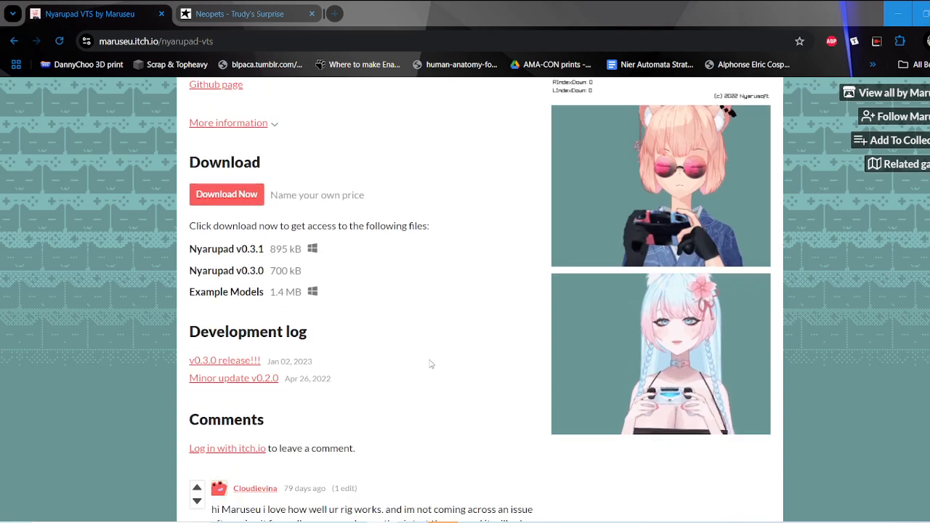
scroll(417, 363, "down", 1)
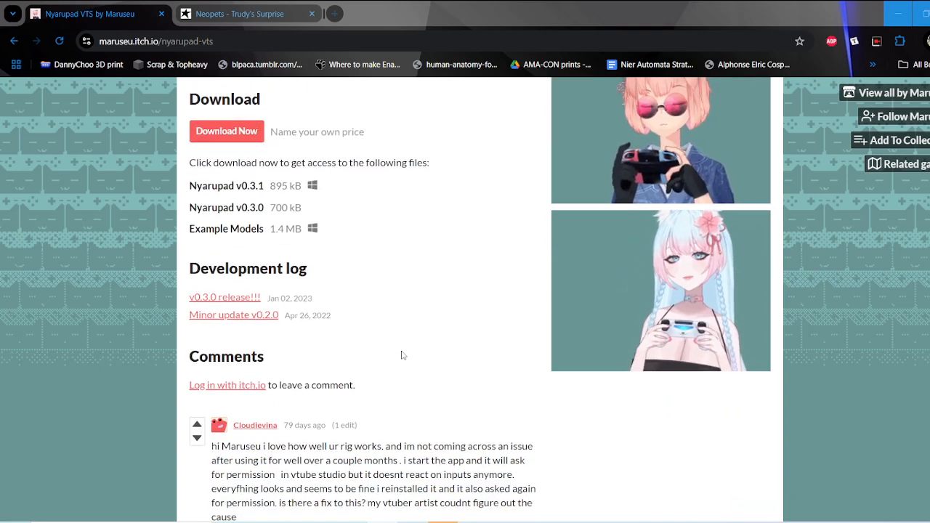
scroll(332, 307, "up", 4)
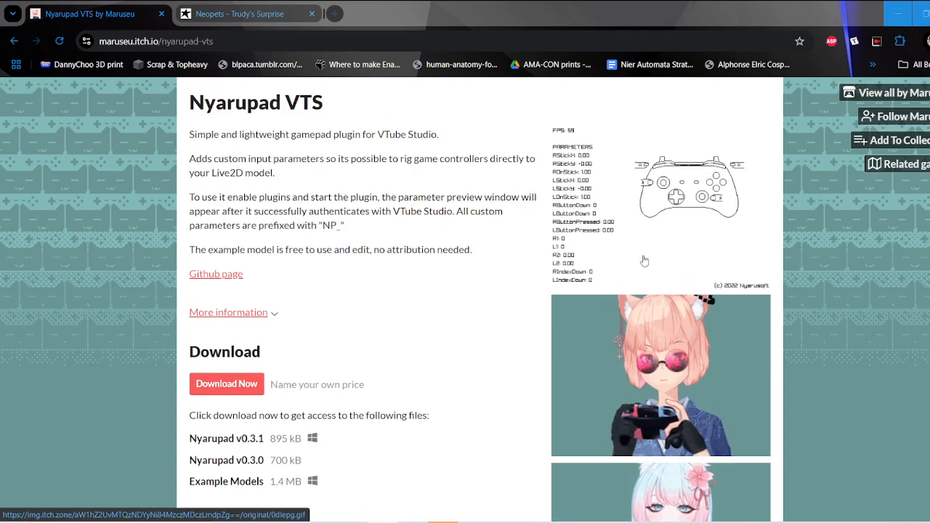
Read through the development log and comments on the Nyarupad VTS page and switch back to VTube Studio
scroll(324, 299, "down", 5)
scroll(324, 299, "down", 2)
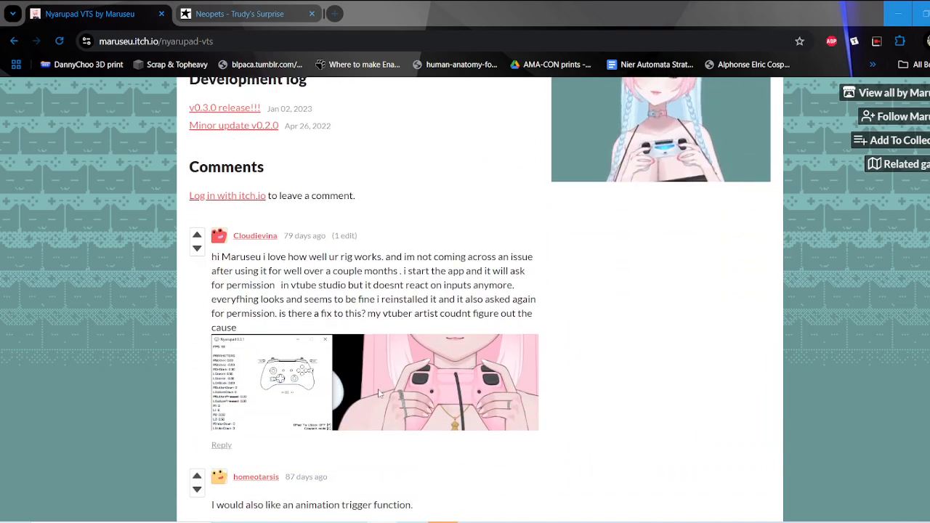
scroll(269, 314, "down", 4)
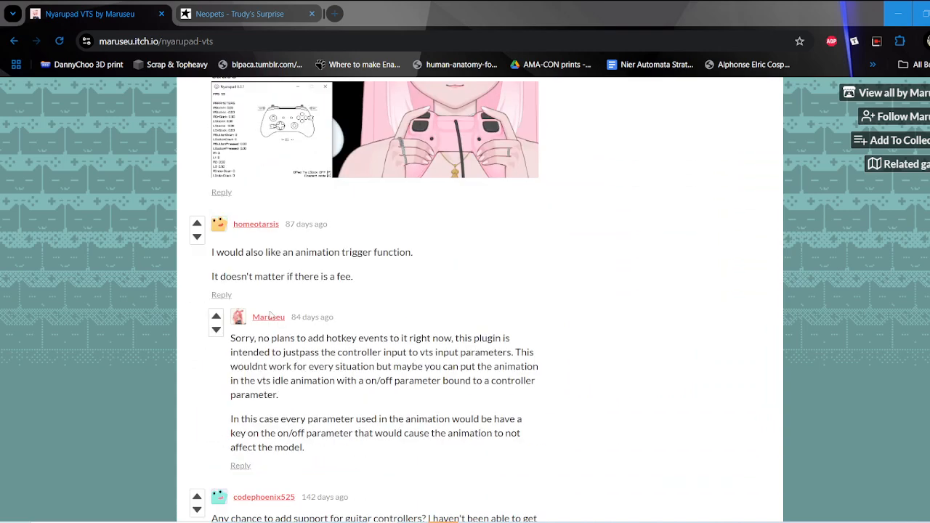
left_click(898, 17)
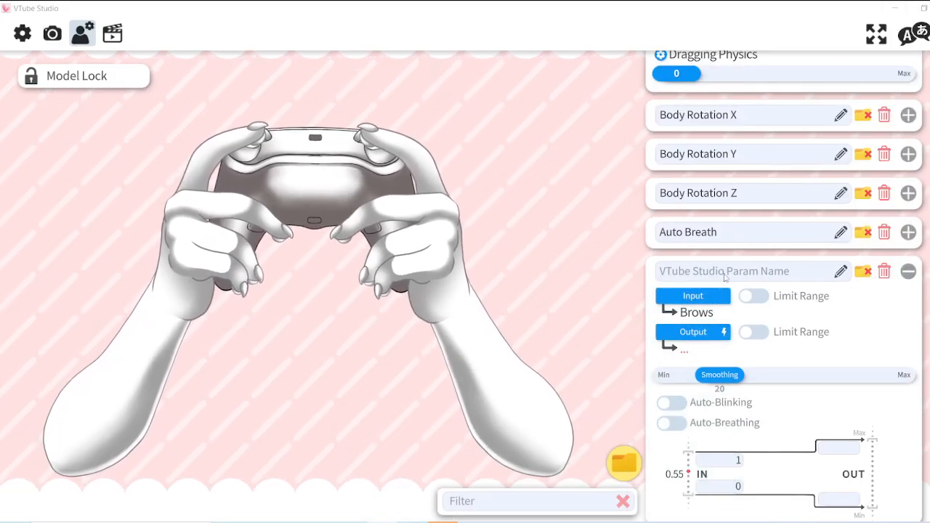
Assign Controller_R1_Press as the output of the unnamed Brows parameter to try it out, and delete that parameter
left_click(704, 331)
left_click(387, 340)
left_click(637, 369)
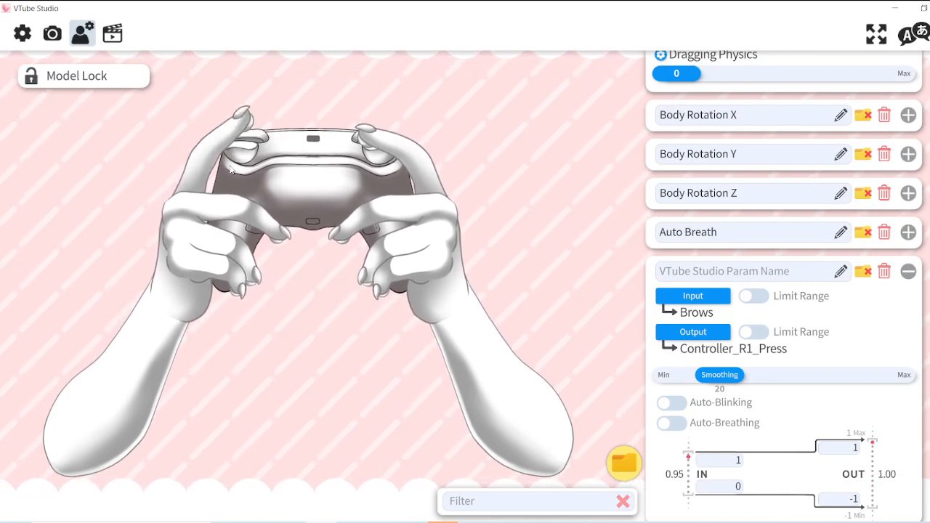
left_click(694, 332)
left_click(583, 371)
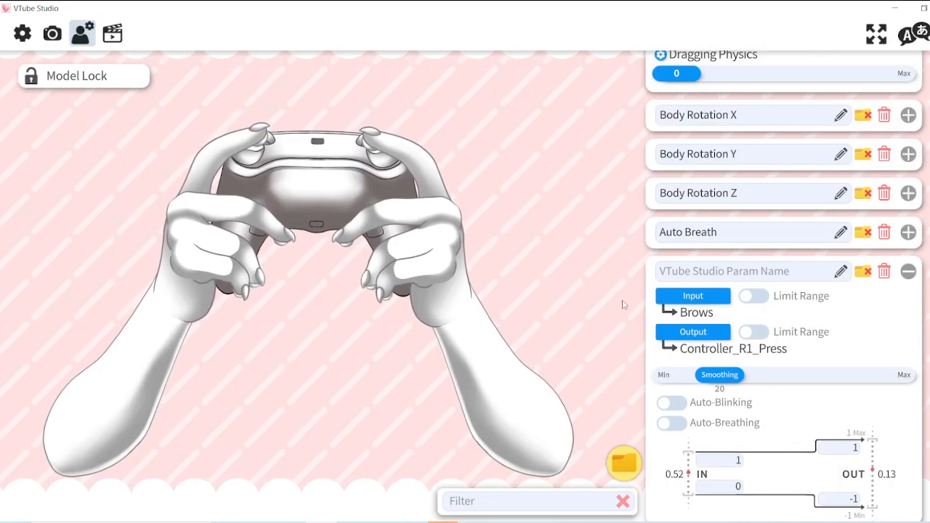
left_click(885, 271)
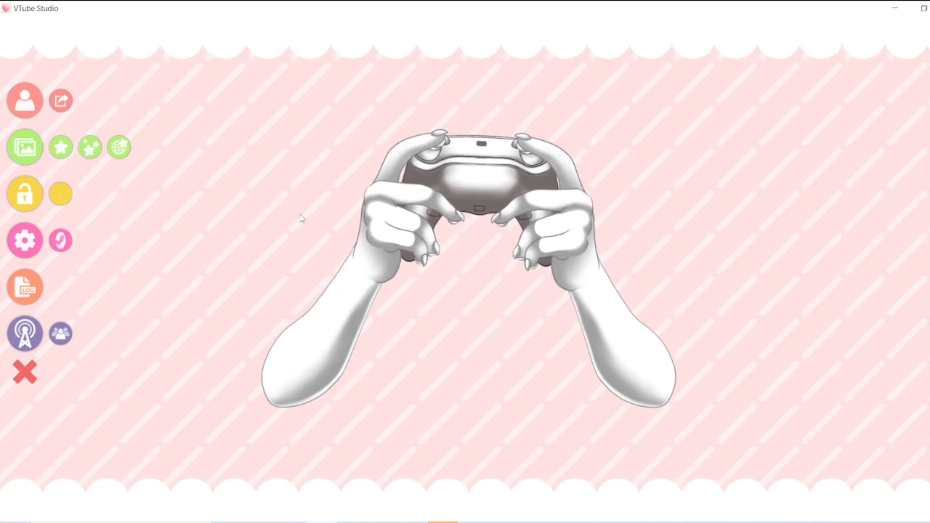
Open the hotkey and expression settings and start a new expression in the Expression Editor
left_click(33, 241)
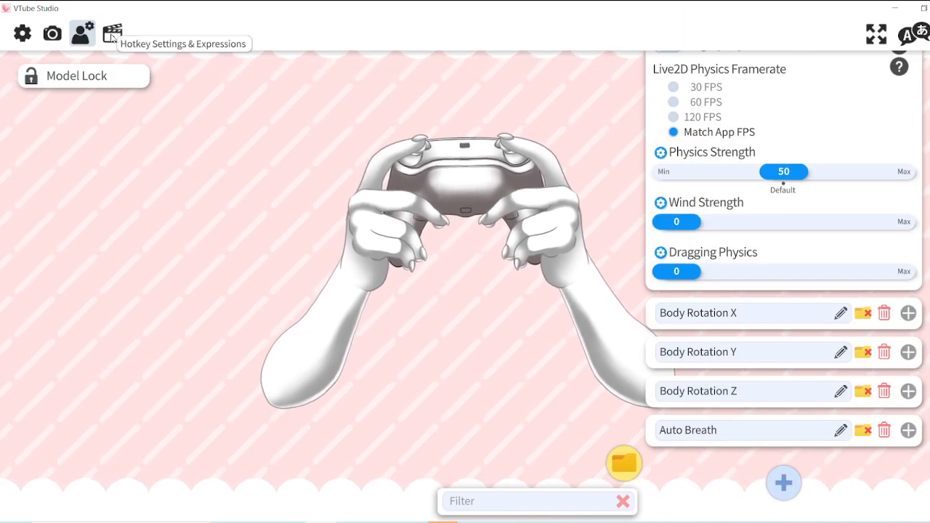
double_click(472, 229)
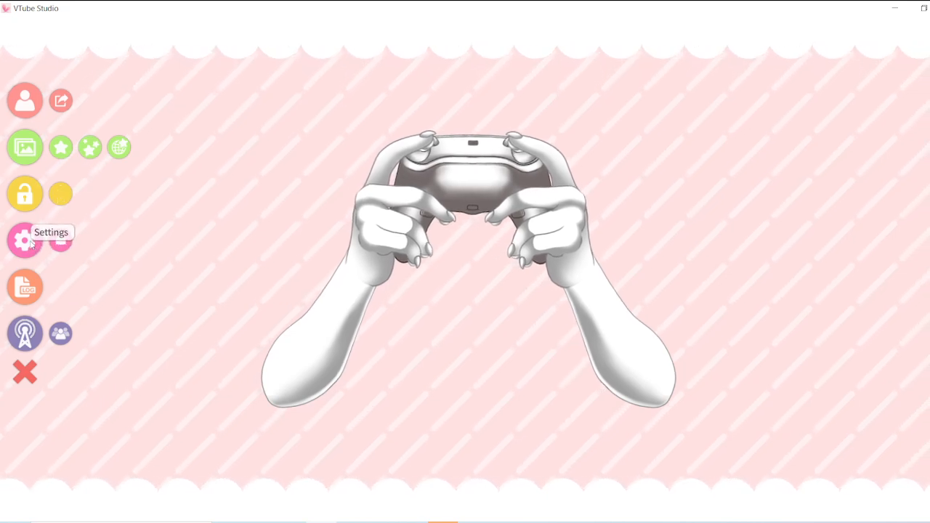
left_click(24, 240)
left_click(112, 34)
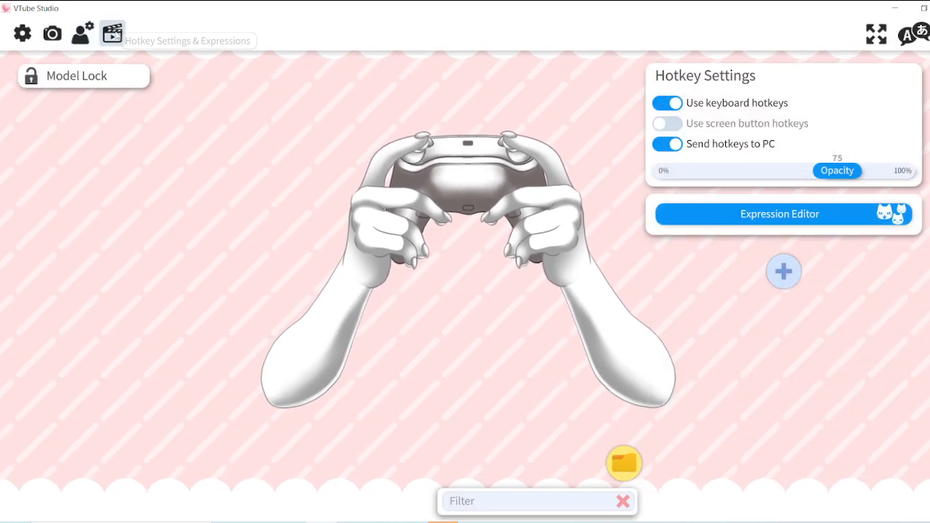
left_click(753, 213)
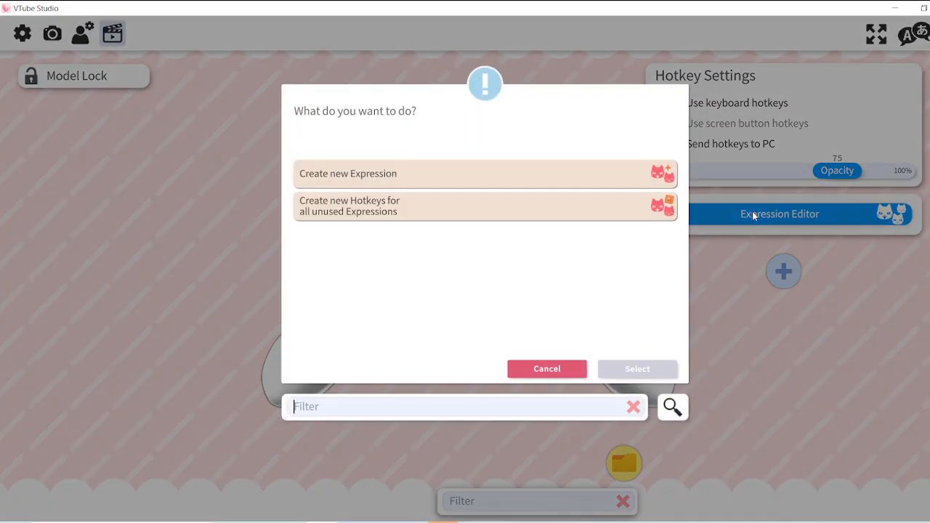
left_click(411, 180)
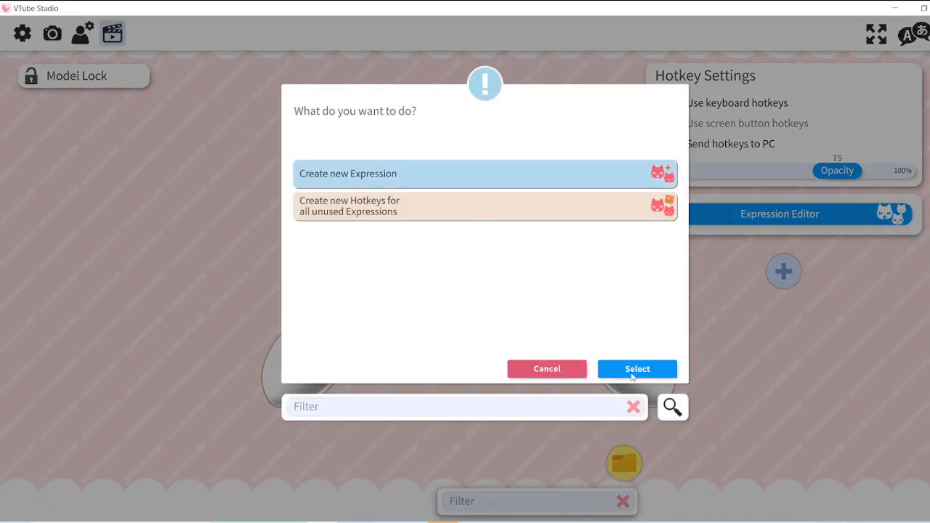
left_click(635, 368)
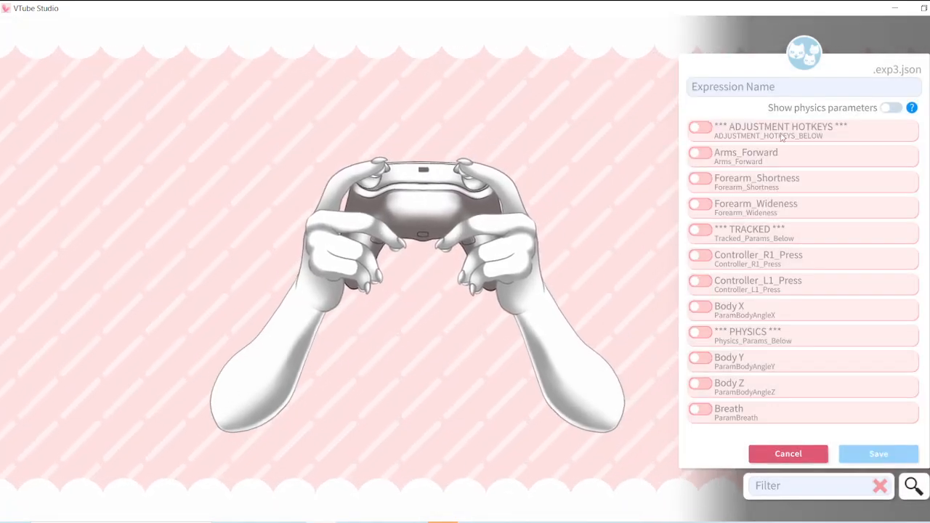
Try the Arms_Forward parameter at 1 in the new expression, then reset it to 0 and disable it
left_click(700, 154)
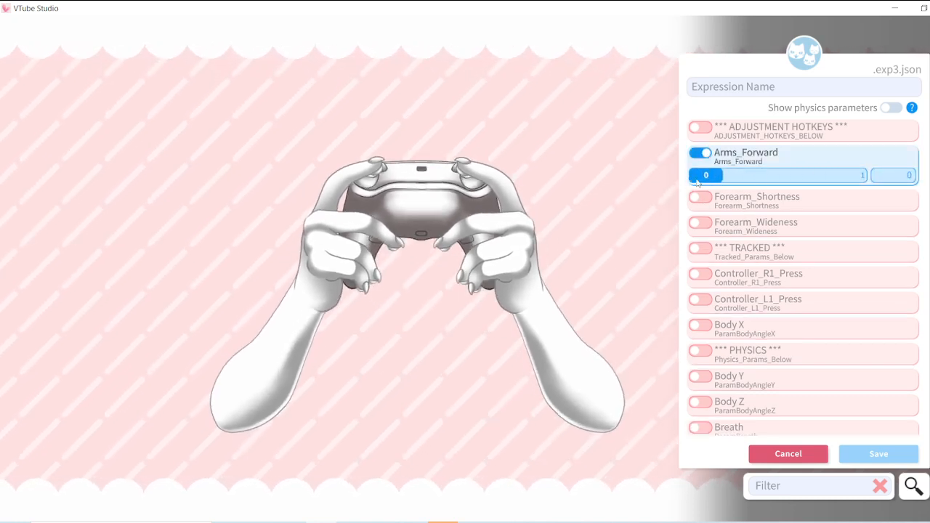
left_click_drag(689, 184, 885, 200)
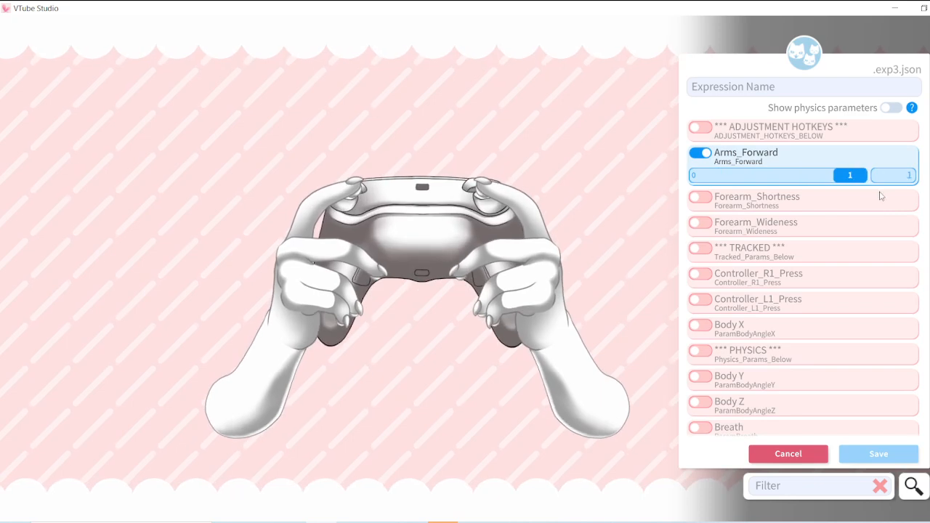
left_click_drag(850, 175, 676, 175)
left_click(700, 154)
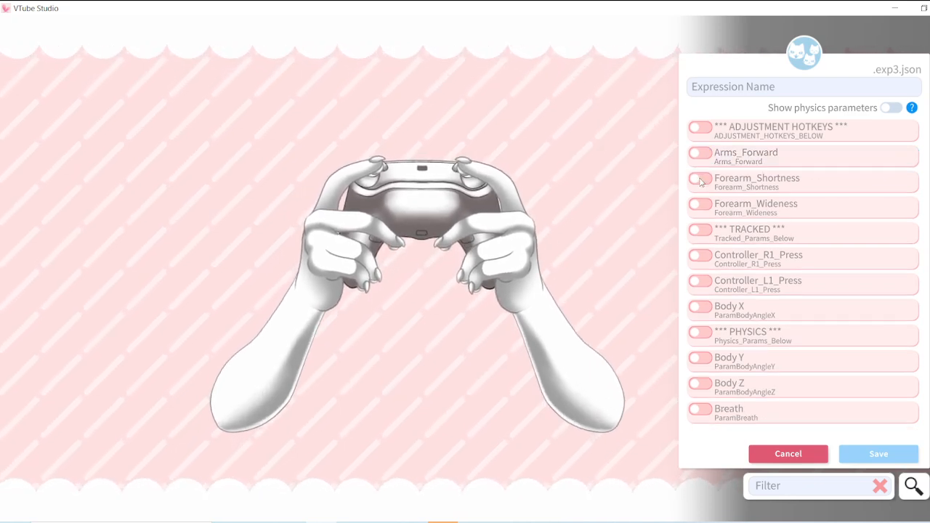
Try Forearm_Shortness and Forearm_Wideness across their ranges in the new expression and disable both parameters
left_click(700, 181)
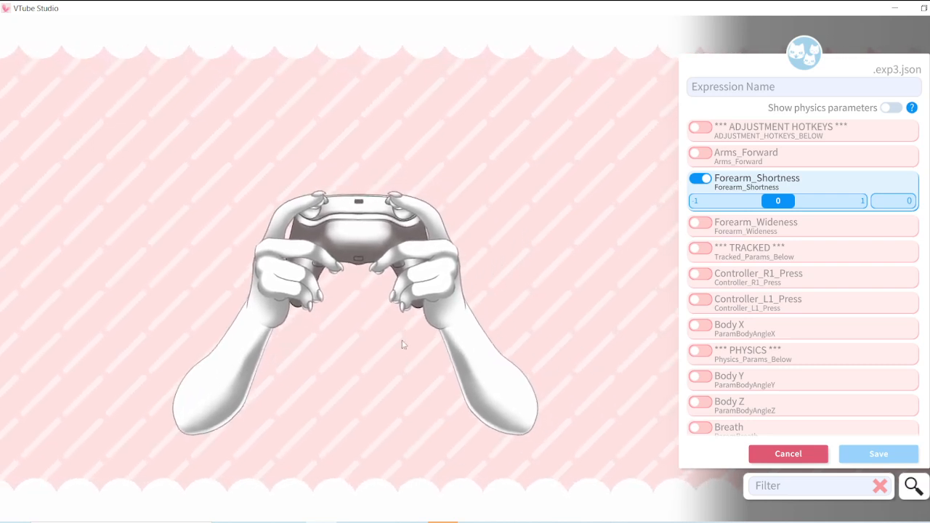
left_click_drag(778, 207, 639, 210)
left_click(700, 227)
left_click_drag(800, 253, 923, 263)
left_click_drag(791, 250, 911, 224)
left_click_drag(803, 244, 582, 240)
left_click_drag(850, 201, 668, 207)
left_click_drag(709, 245, 854, 245)
left_click(700, 187)
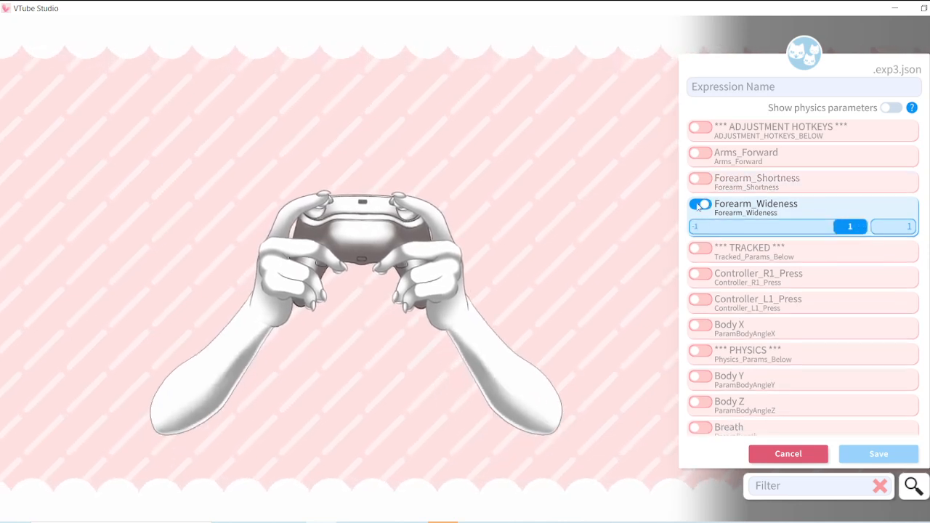
left_click(701, 205)
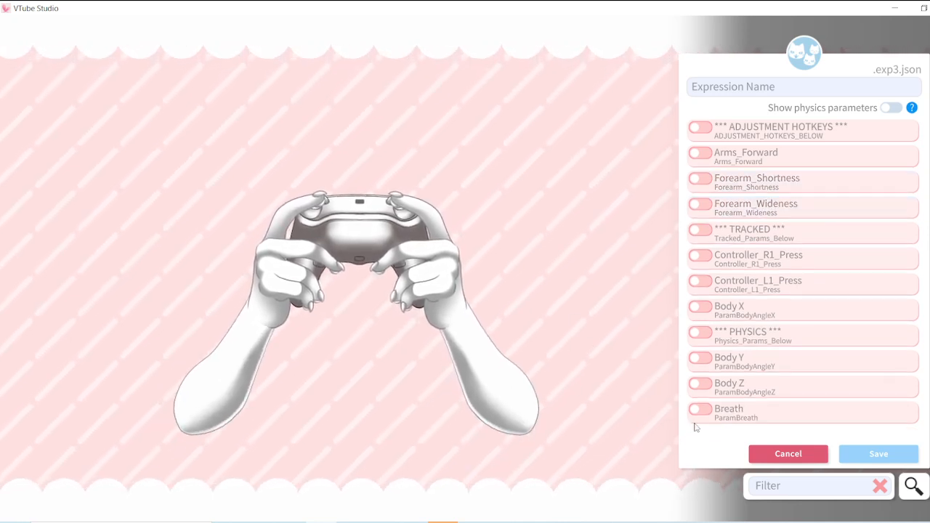
Try Forearm_Shortness at 1 and -1, combine its value of 1 with Forearm_Wideness at -1, and disable both
left_click(702, 180)
left_click_drag(728, 206, 923, 210)
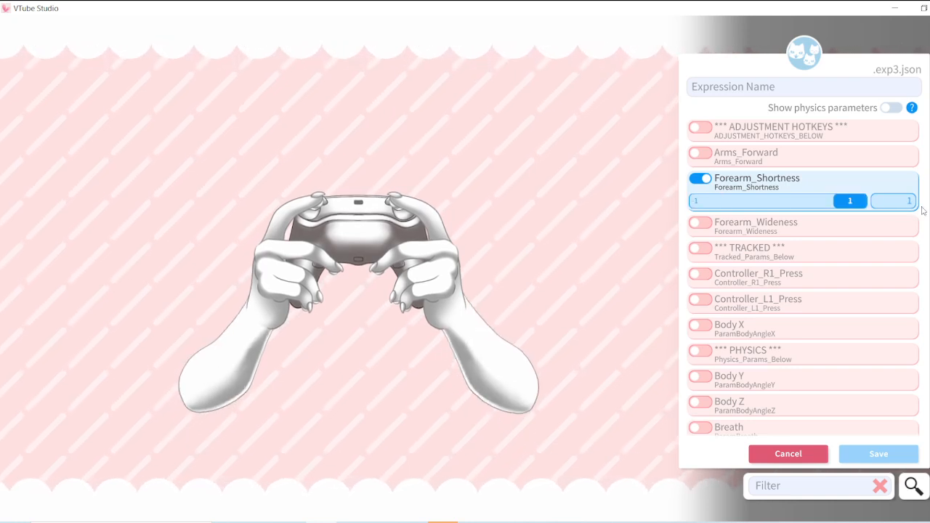
left_click_drag(839, 204, 602, 257)
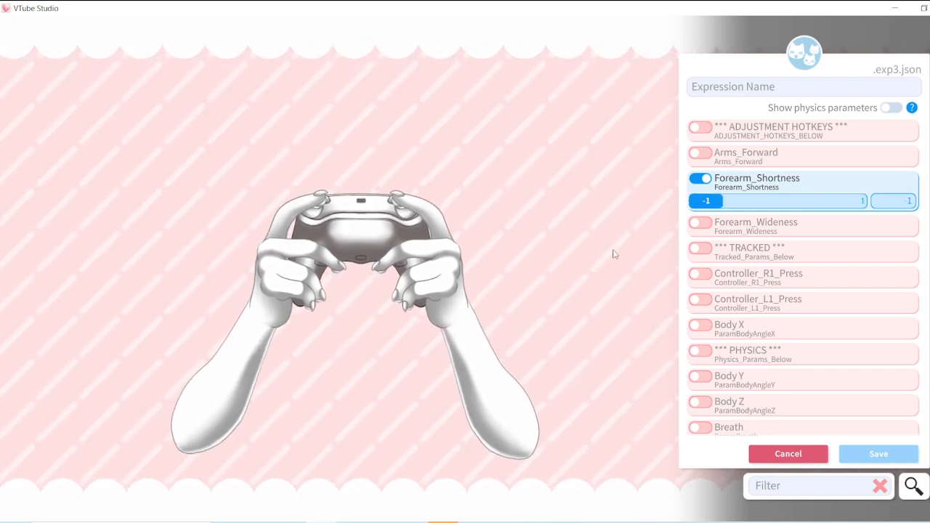
left_click_drag(710, 212, 869, 209)
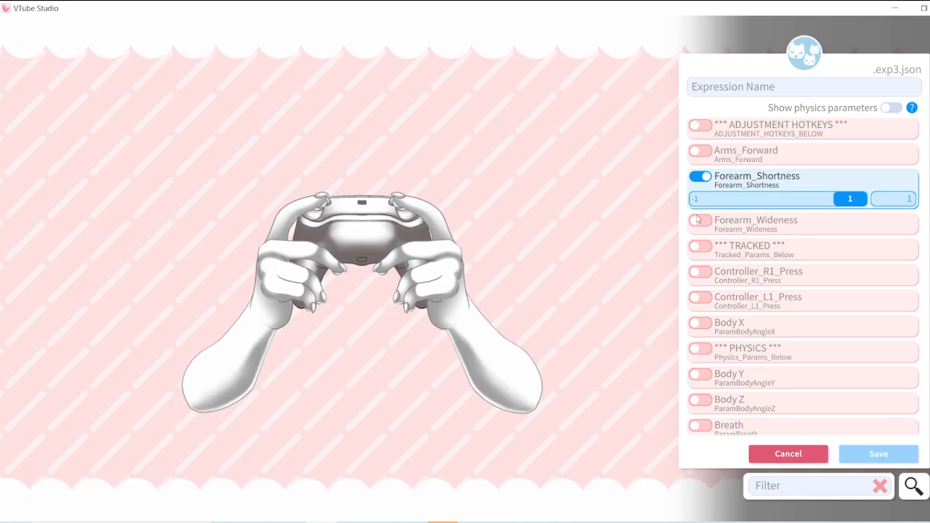
left_click(700, 220)
left_click_drag(858, 245, 621, 245)
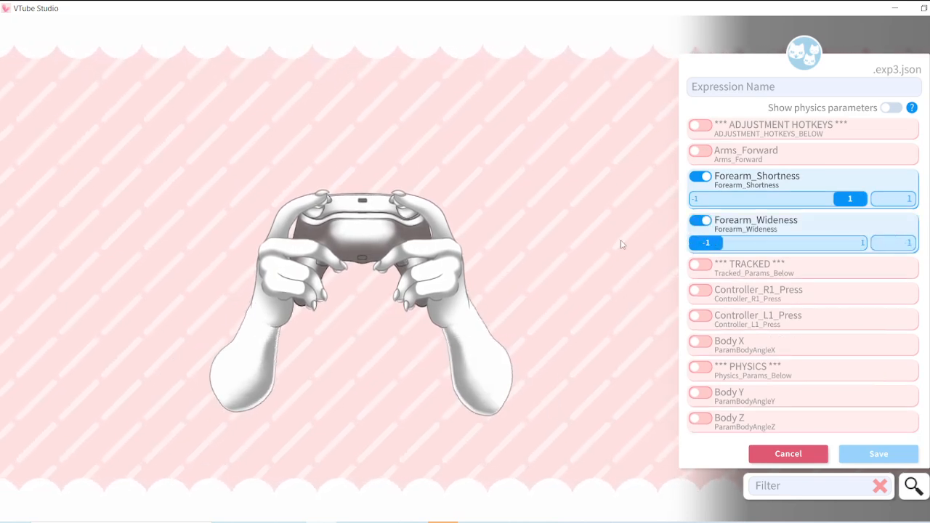
left_click(697, 177)
left_click(700, 202)
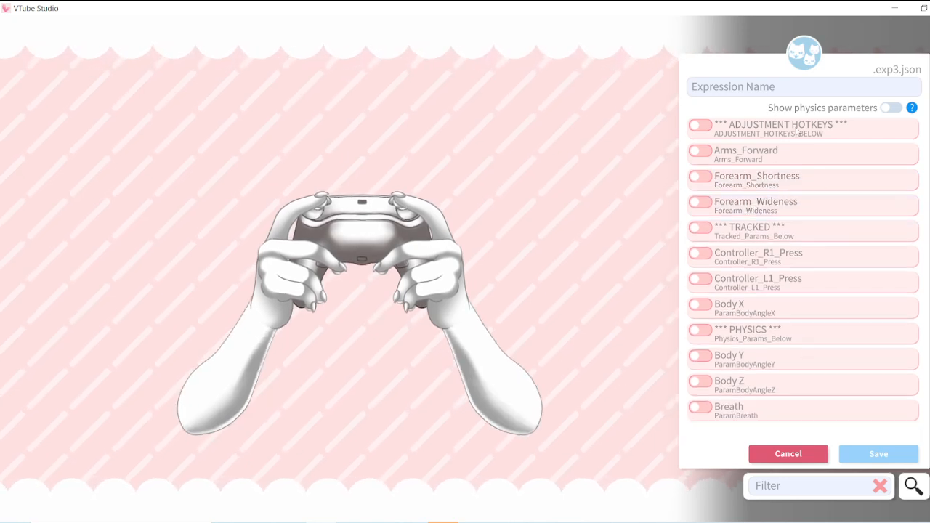
Enable both forearm parameters in the expression, with Forearm_Shortness at -1 and Forearm_Wideness at 1
left_click(699, 177)
left_click(702, 222)
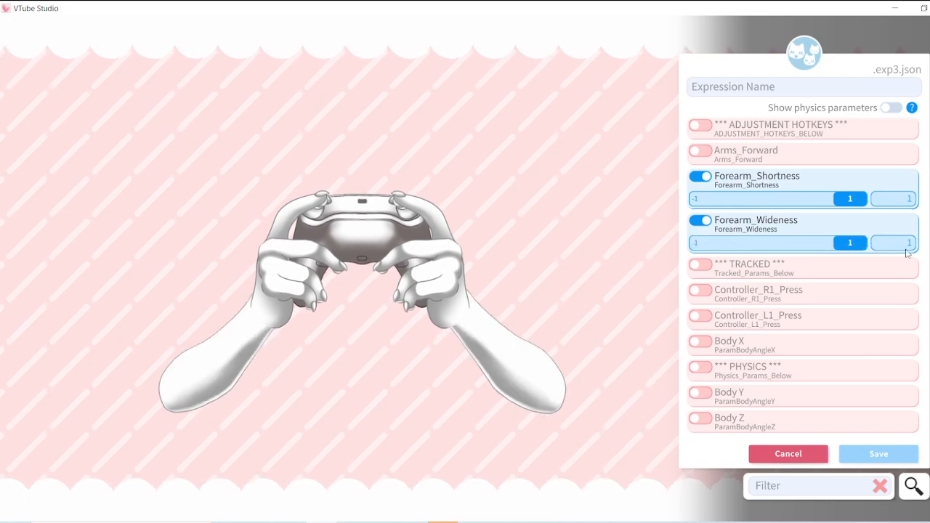
left_click_drag(850, 199, 462, 304)
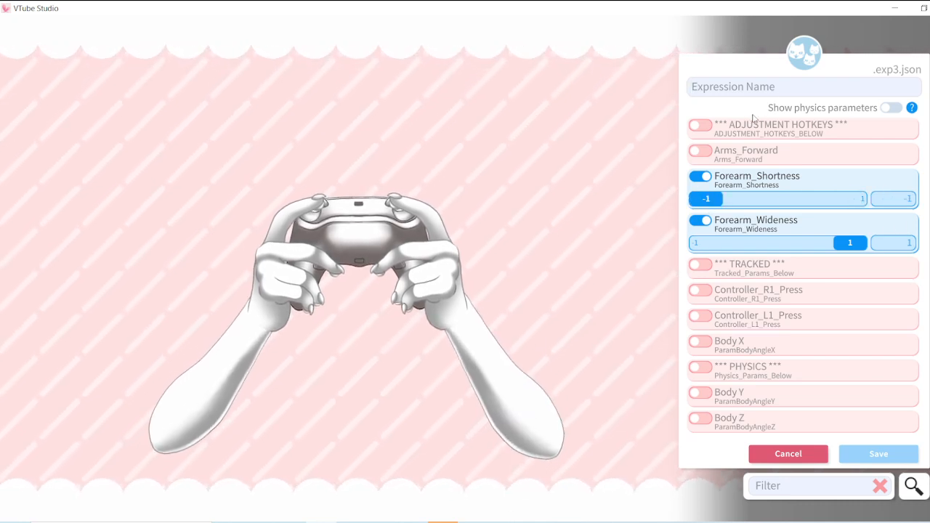
Name the expression CustomArmPositionForController, save it and return to the hotkey settings
type("CustomArmP")
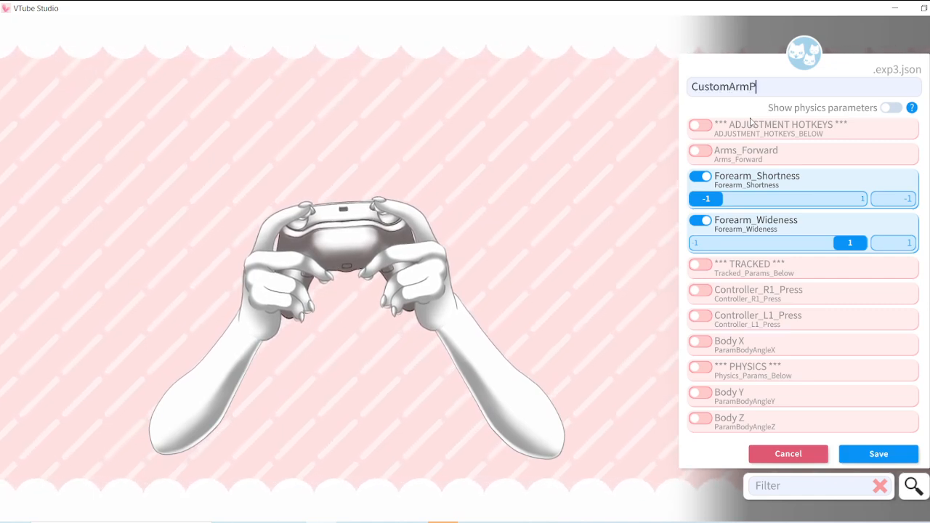
type("ositionForController")
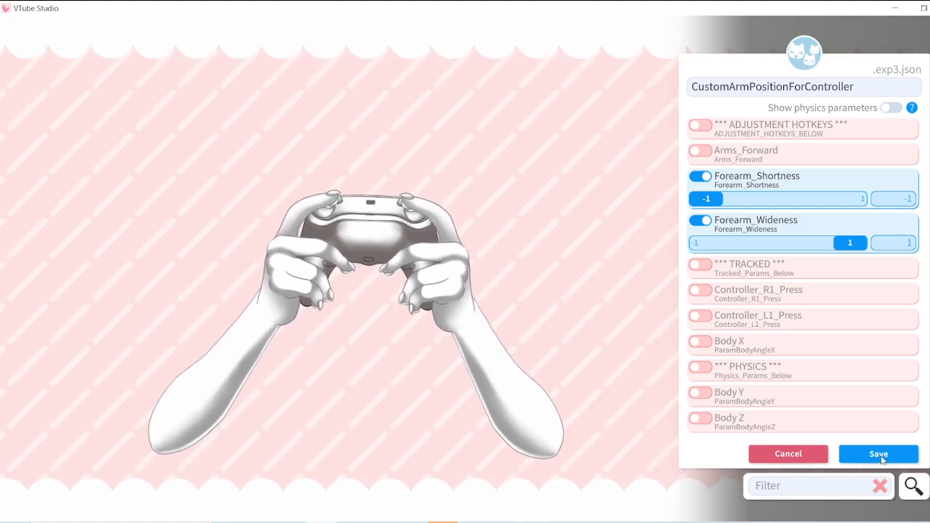
left_click(879, 454)
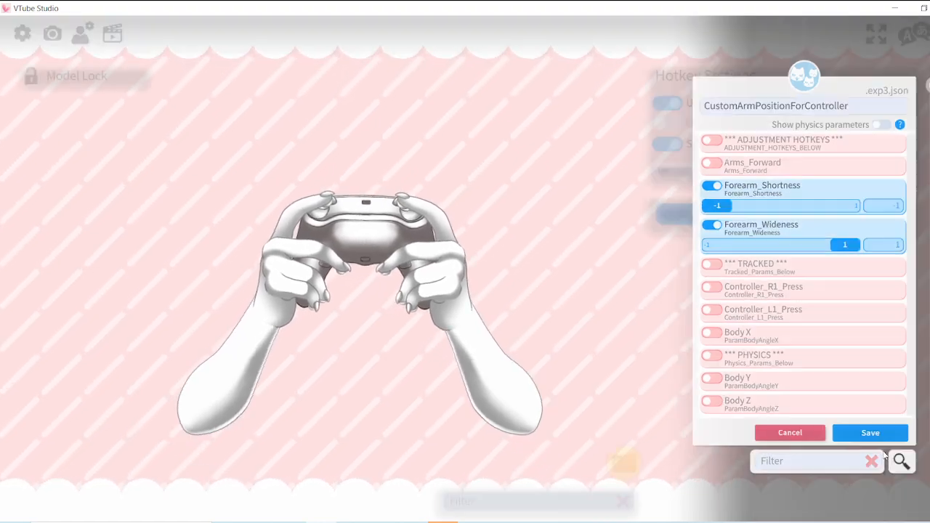
left_click(563, 368)
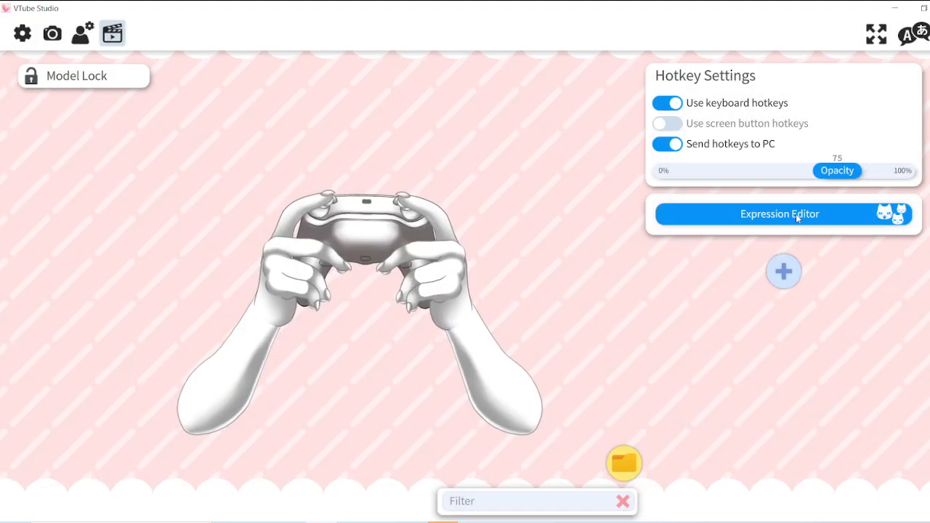
Add a new hotkey to the model and name it Controlelr_Arm_Shape
left_click(783, 271)
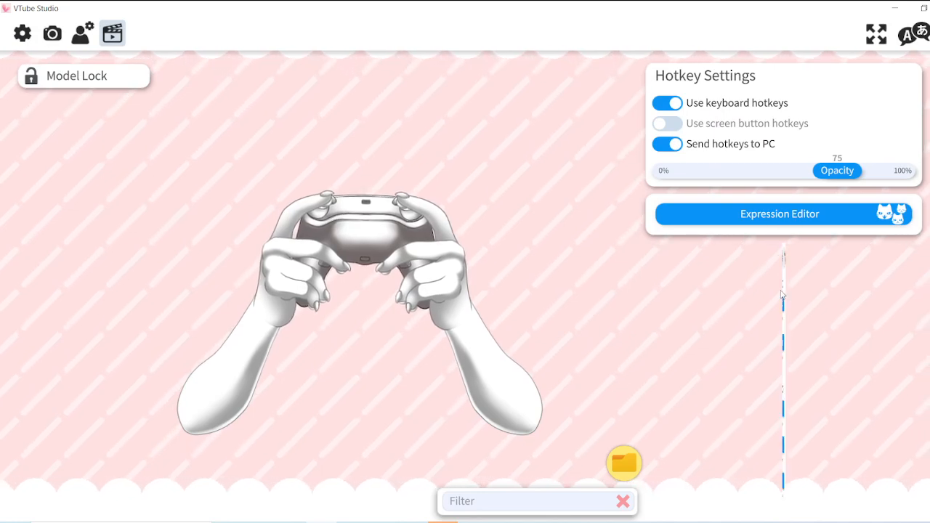
left_click(832, 260)
type("Controlelr_Arm_")
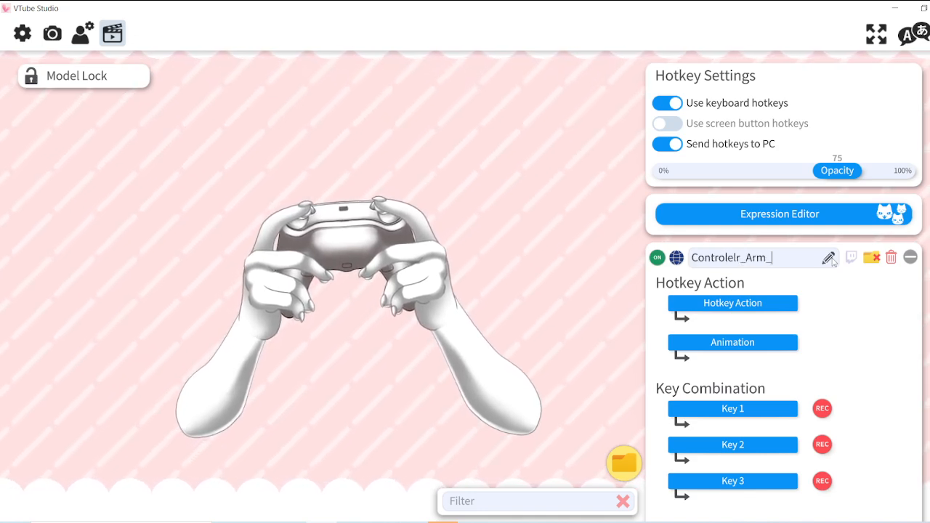
type("Shape")
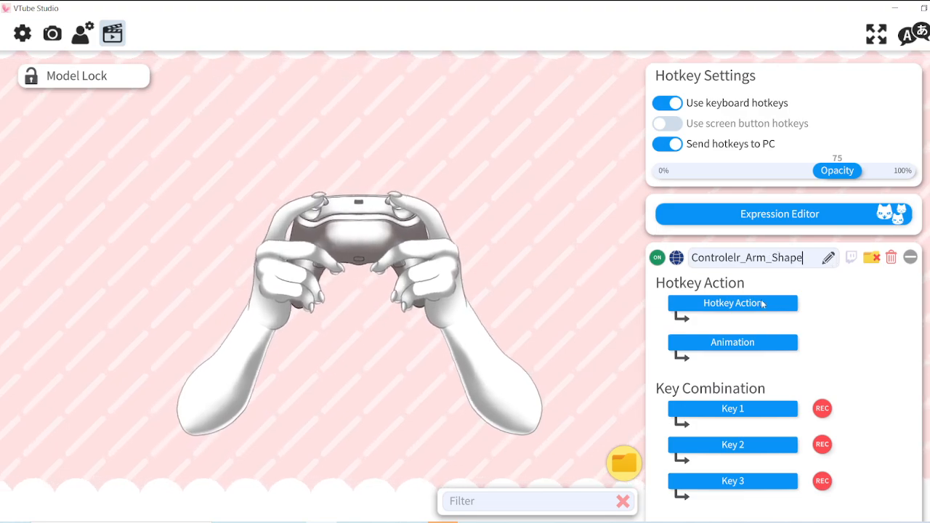
Set the hotkey's action to Set/Unset Expression (exp3) and assign the CustomArmPositionForController expression to it
left_click(761, 304)
left_click(335, 242)
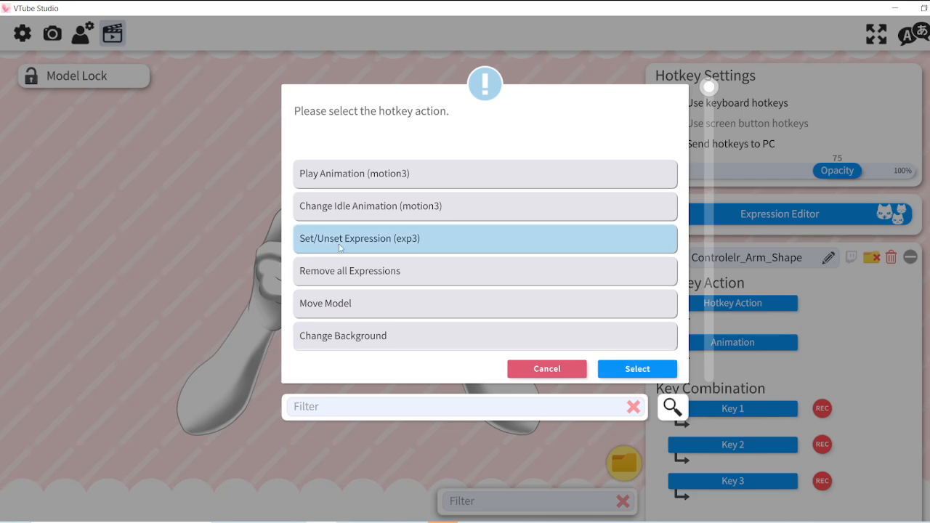
left_click(618, 368)
left_click(732, 342)
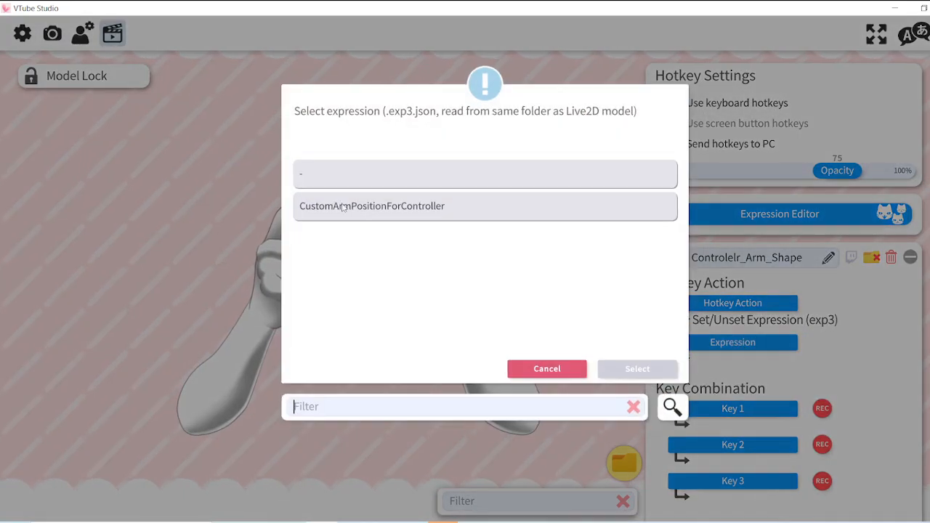
left_click(348, 211)
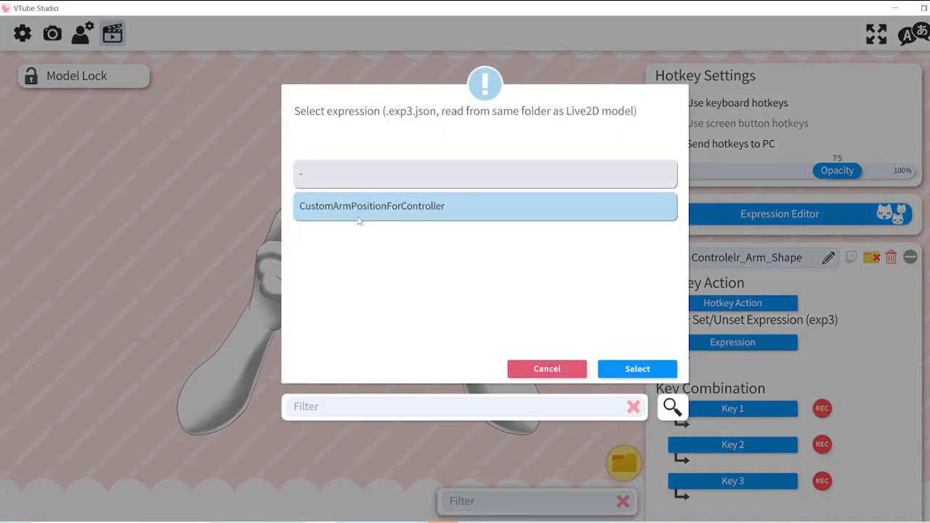
left_click(637, 369)
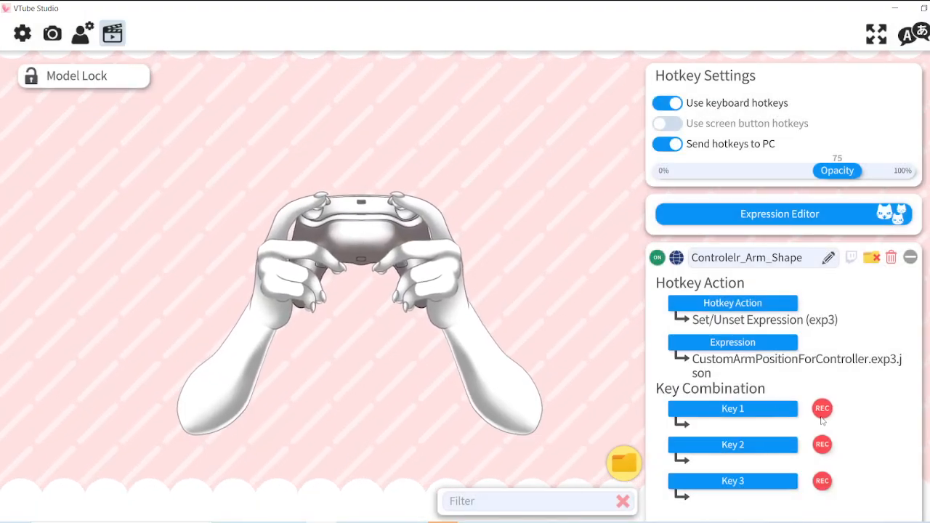
Try F12 and LeftControl in turn as the first key of the hotkey's combination
scroll(736, 353, "down", 2)
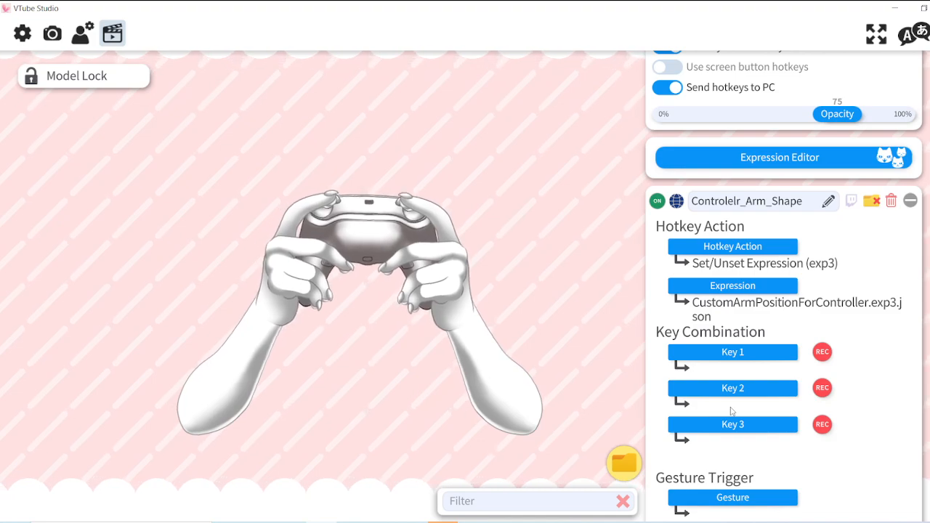
left_click(830, 354)
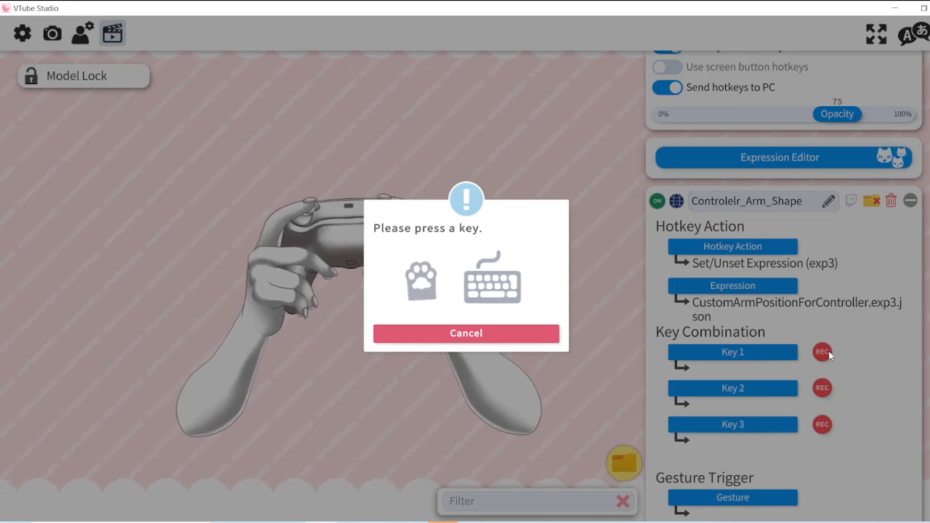
key("F12")
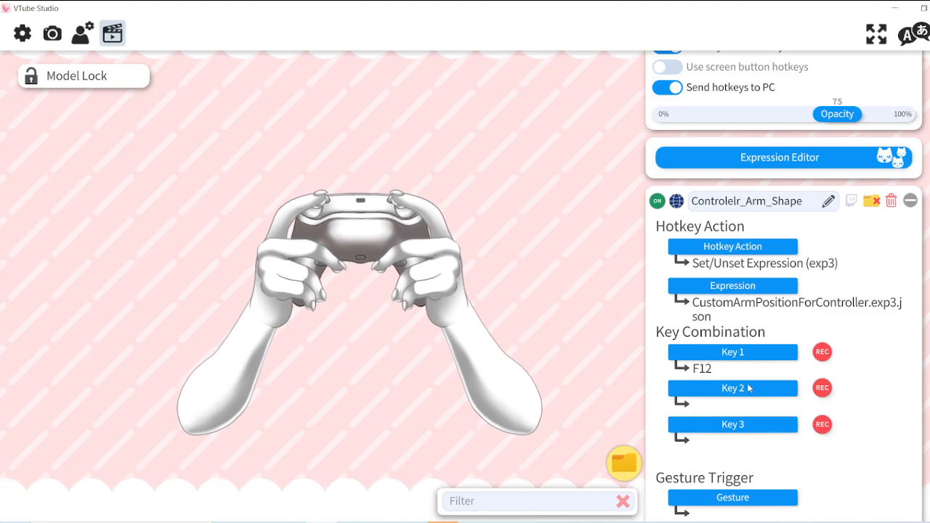
left_click(822, 352)
key("ctrl")
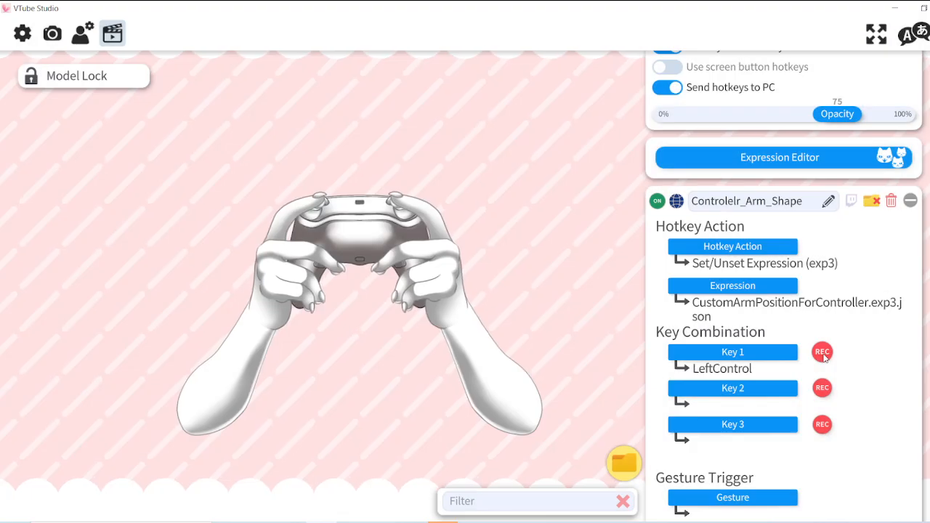
Record RightControl as the hotkey's first key and F12 as its second, and collapse the hotkey's settings
left_click(822, 352)
key("Control_R")
left_click(822, 388)
key("F12")
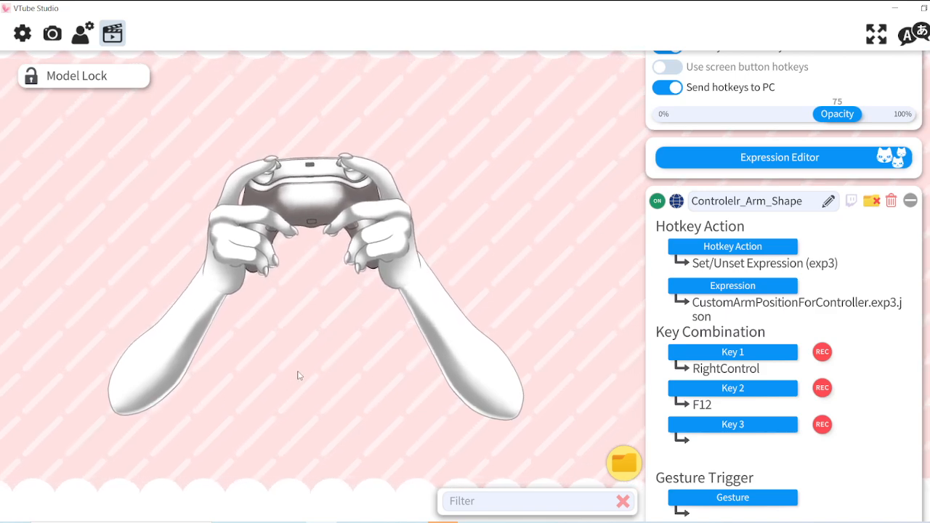
left_click(911, 202)
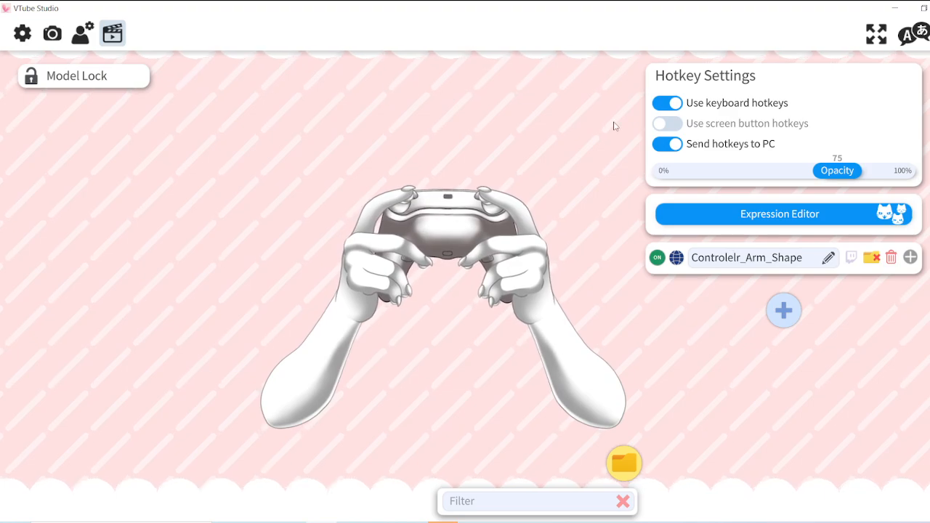
left_click(82, 33)
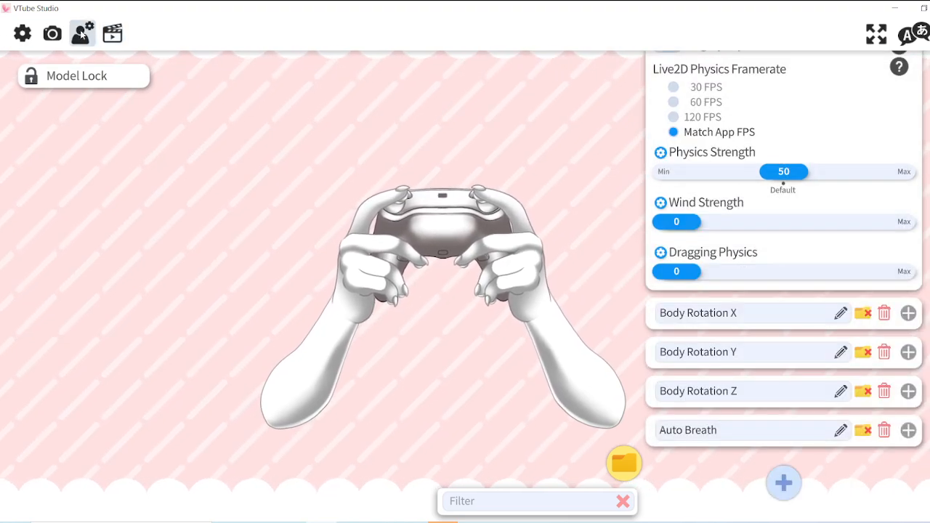
left_click(53, 33)
left_click(22, 33)
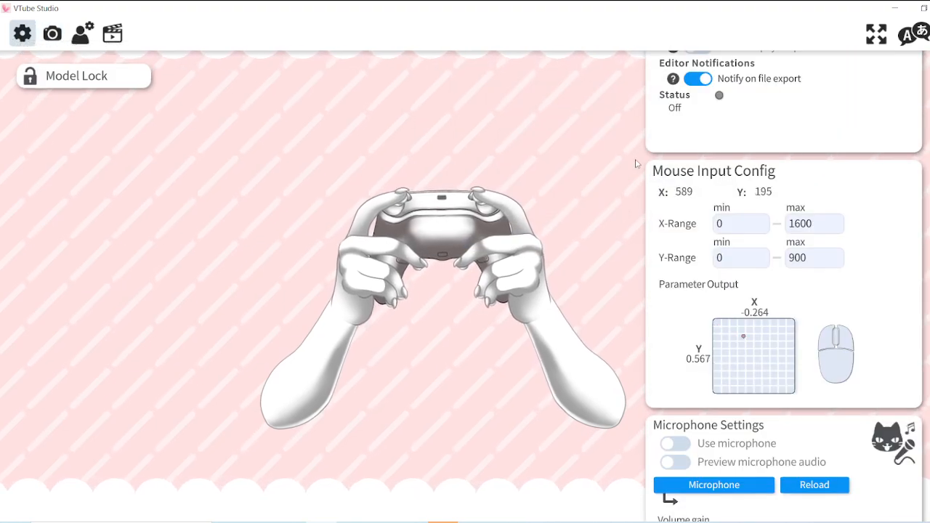
scroll(783, 291, "down", 8)
scroll(784, 291, "up", 20)
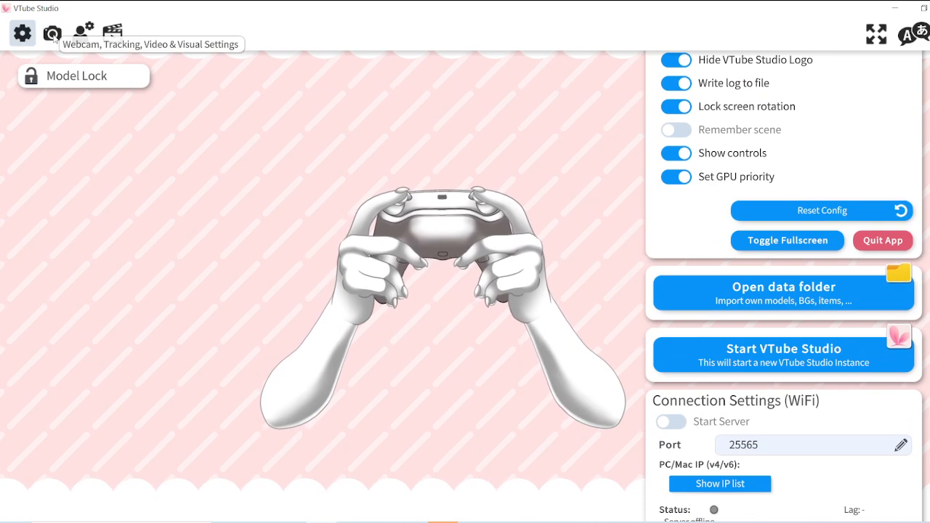
Load the current FurryGamerHands model into the scene as a Live2D item and dismiss its parameter configuration without saving
double_click(571, 128)
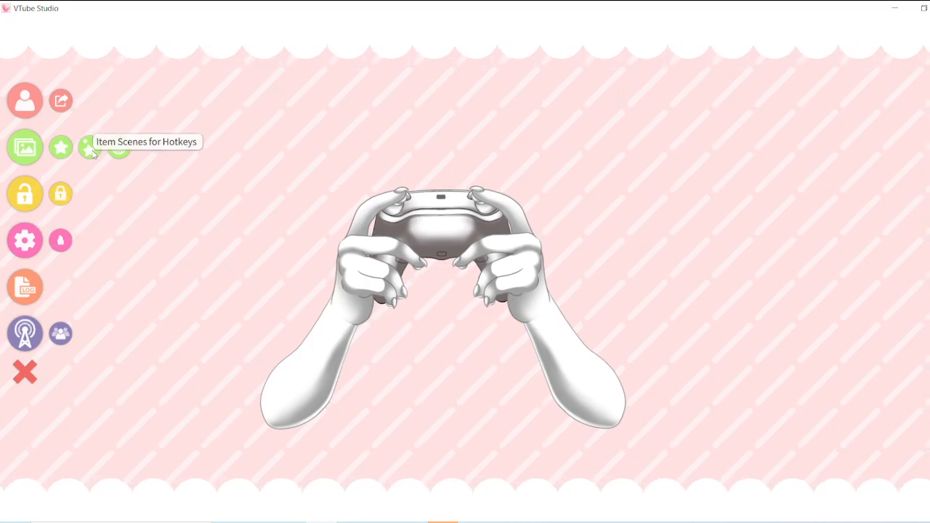
left_click(89, 151)
left_click(544, 371)
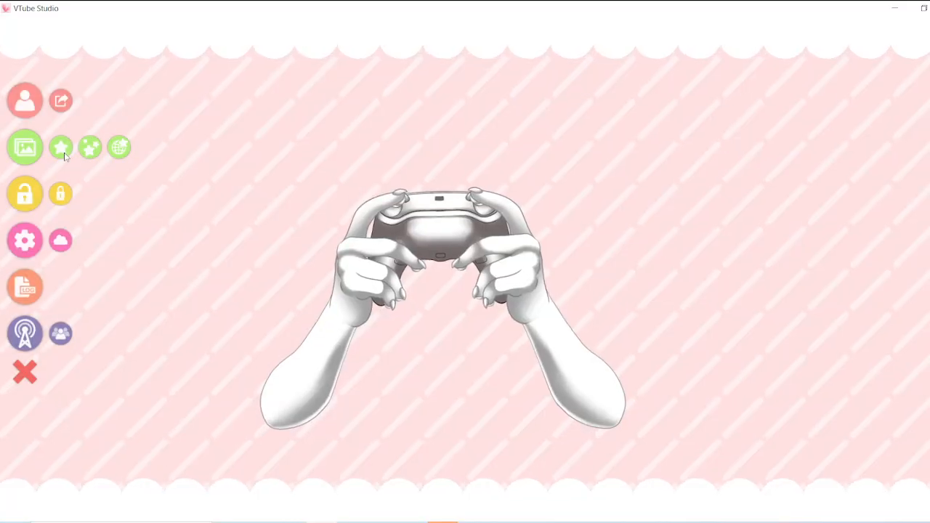
left_click(61, 147)
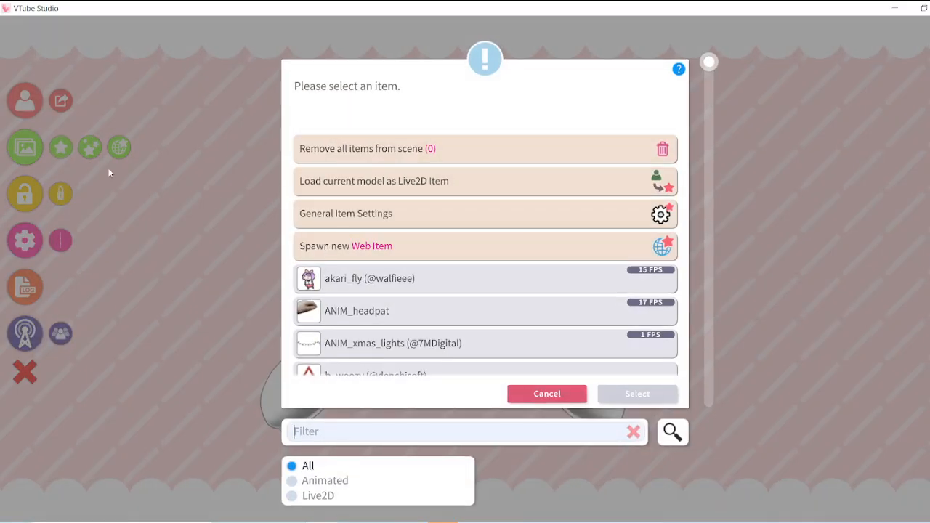
left_click(348, 191)
left_click(662, 396)
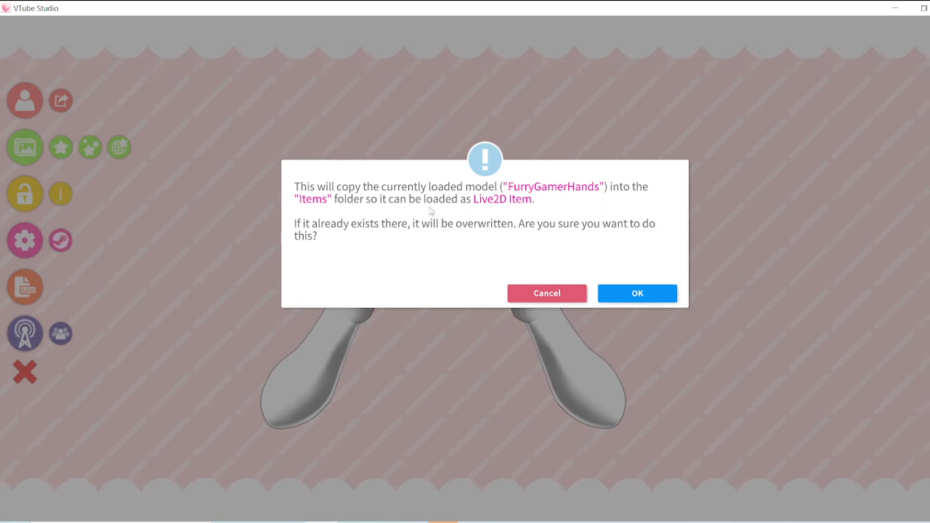
left_click(661, 295)
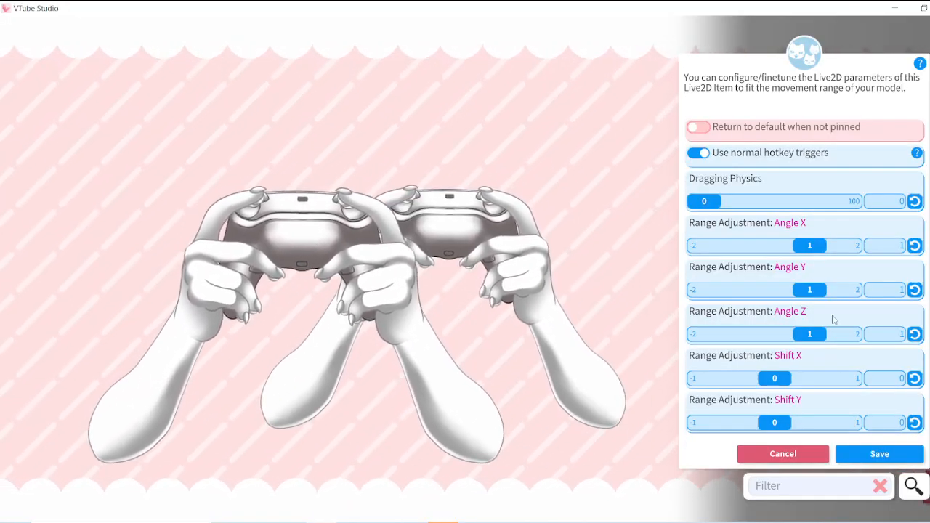
left_click(785, 455)
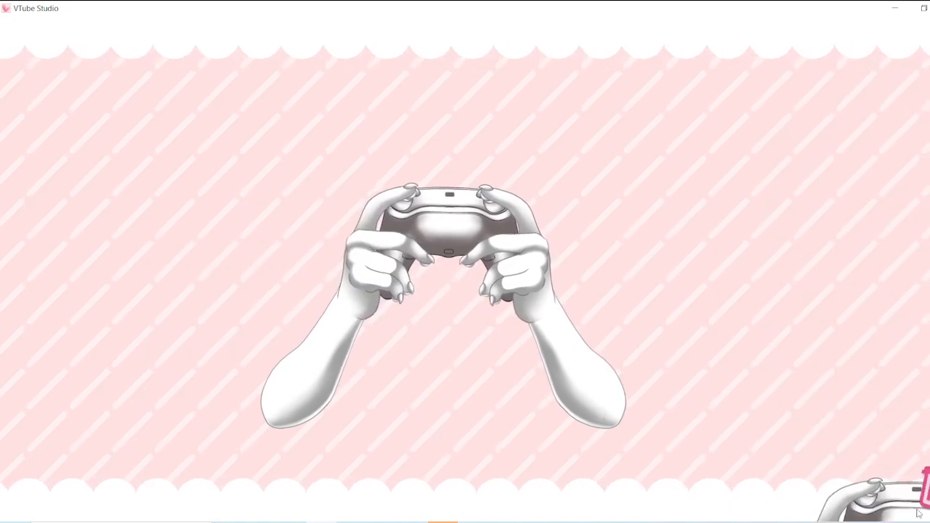